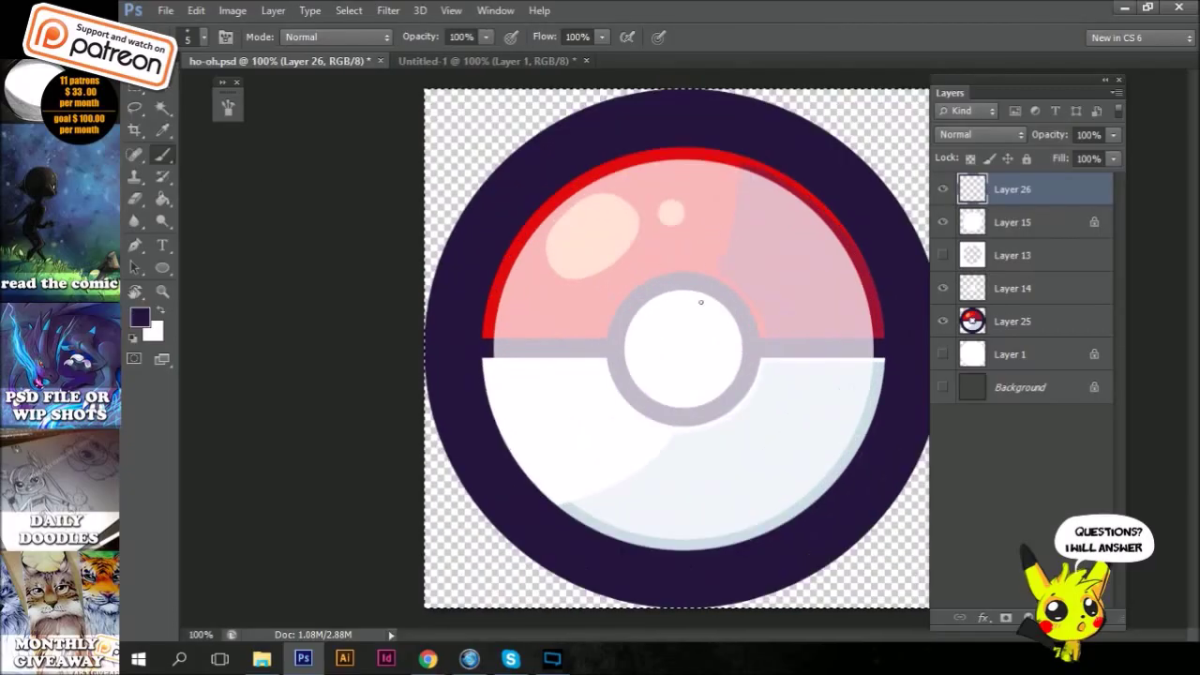
Rough-sketch the chibi Ho-Oh's head, eye and flame-like crest over the ball centre
key("bracketright")
key("bracketright")
key("bracketright")
mouse_move(747, 323)
left_mouse_down()
mouse_move(656, 220)
mouse_move(577, 309)
mouse_move(562, 433)
mouse_move(661, 349)
mouse_move(646, 309)
mouse_move(667, 314)
left_mouse_up()
left_click_drag(609, 225, 563, 338)
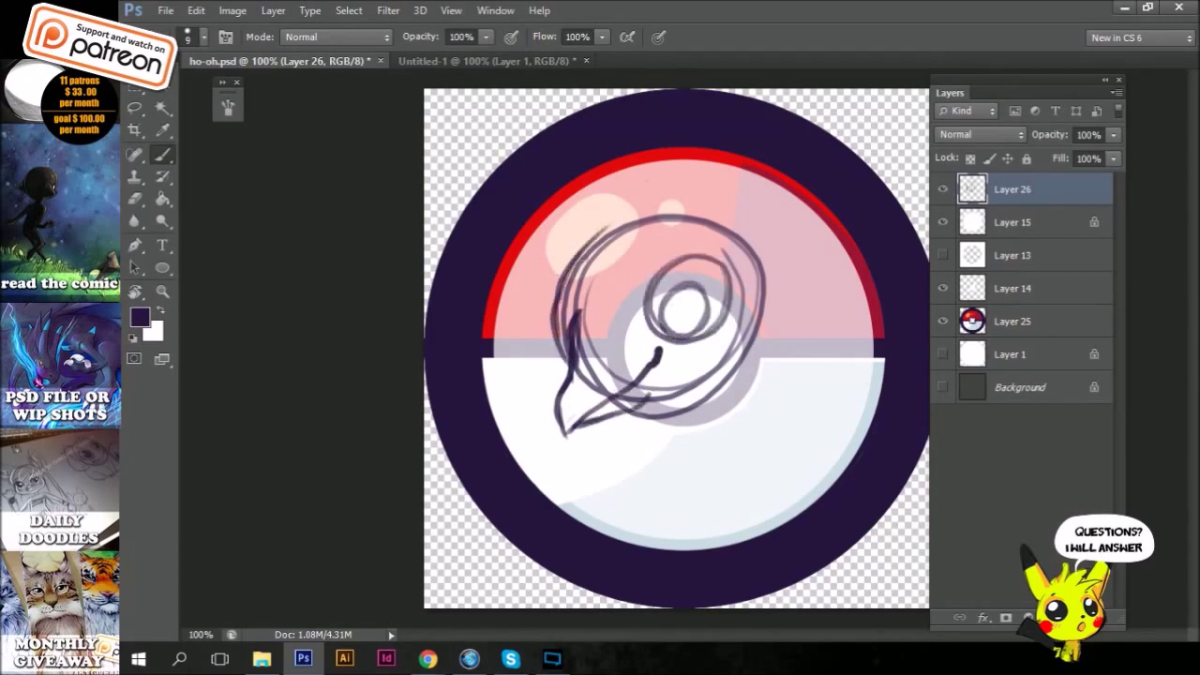
left_click_drag(605, 276, 656, 159)
left_click_drag(656, 246, 668, 155)
left_click_drag(685, 239, 701, 164)
left_click_drag(712, 214, 748, 168)
left_click_drag(694, 395, 755, 282)
mouse_move(647, 346)
left_mouse_down()
mouse_move(562, 243)
mouse_move(558, 346)
left_mouse_up()
left_click_drag(680, 295, 698, 306)
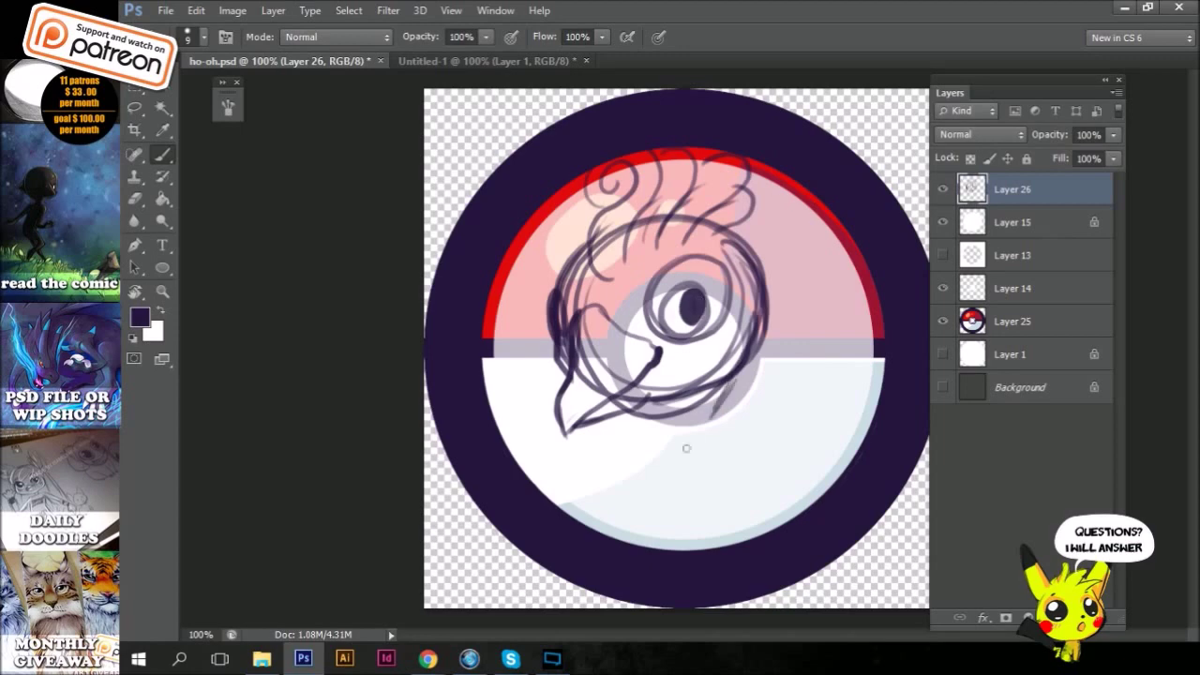
left_click_drag(829, 253, 755, 389)
Sketch the oval body, rounded feet and right wing strokes
mouse_move(670, 408)
left_mouse_down()
mouse_move(753, 485)
mouse_move(647, 497)
left_mouse_up()
left_click_drag(638, 460, 712, 507)
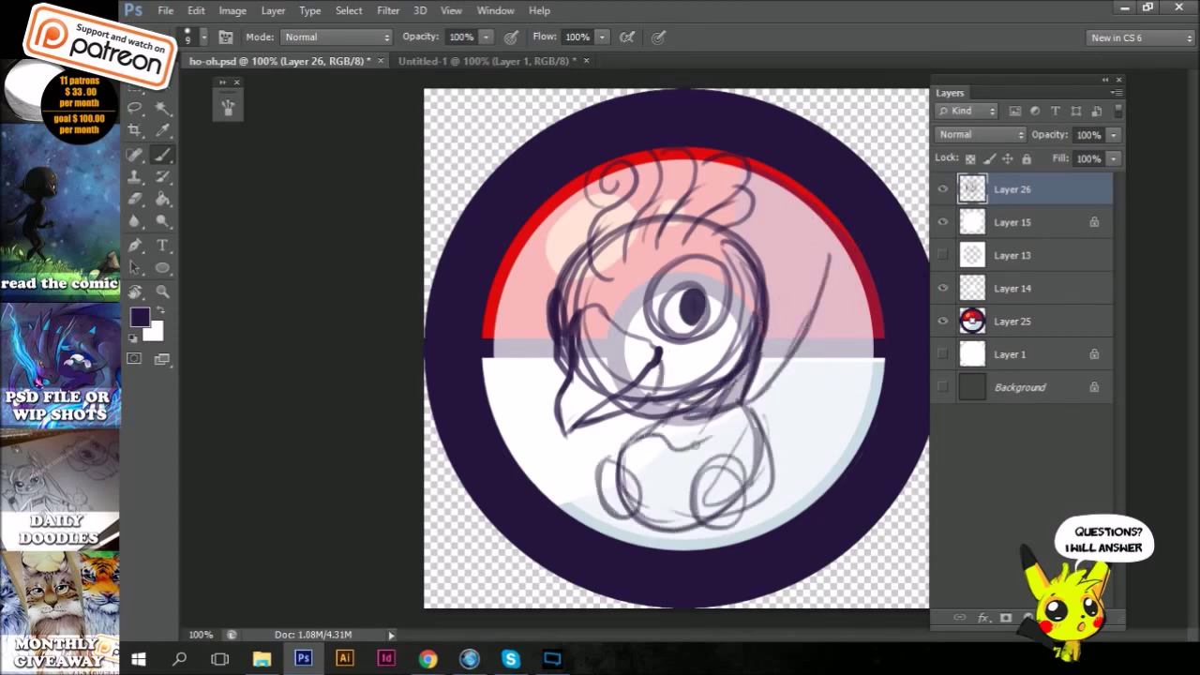
left_click_drag(618, 422, 741, 450)
left_click_drag(754, 375, 867, 469)
left_click_drag(877, 239, 816, 361)
Shrink and reposition the whole sketch with Free Transform
key("ctrl+t")
left_click_drag(882, 539, 806, 450)
key("Return")
Sketch the tail feathers, both wings and small claws on each foot
mouse_move(628, 459)
left_mouse_down()
mouse_move(614, 520)
mouse_move(740, 525)
left_mouse_up()
left_click_drag(774, 193, 806, 366)
left_click_drag(815, 272, 731, 427)
left_click_drag(581, 347, 562, 408)
left_click_drag(563, 197, 600, 384)
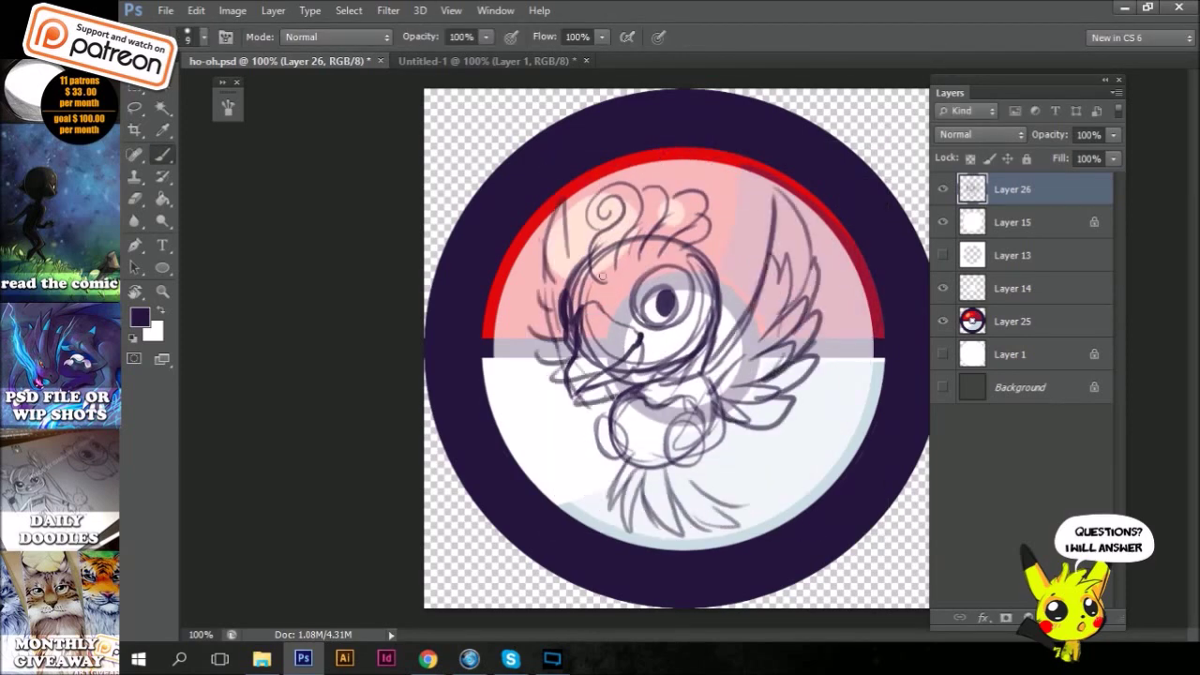
mouse_move(656, 417)
left_mouse_down()
mouse_move(713, 436)
mouse_move(703, 459)
left_mouse_up()
left_click_drag(574, 427, 630, 436)
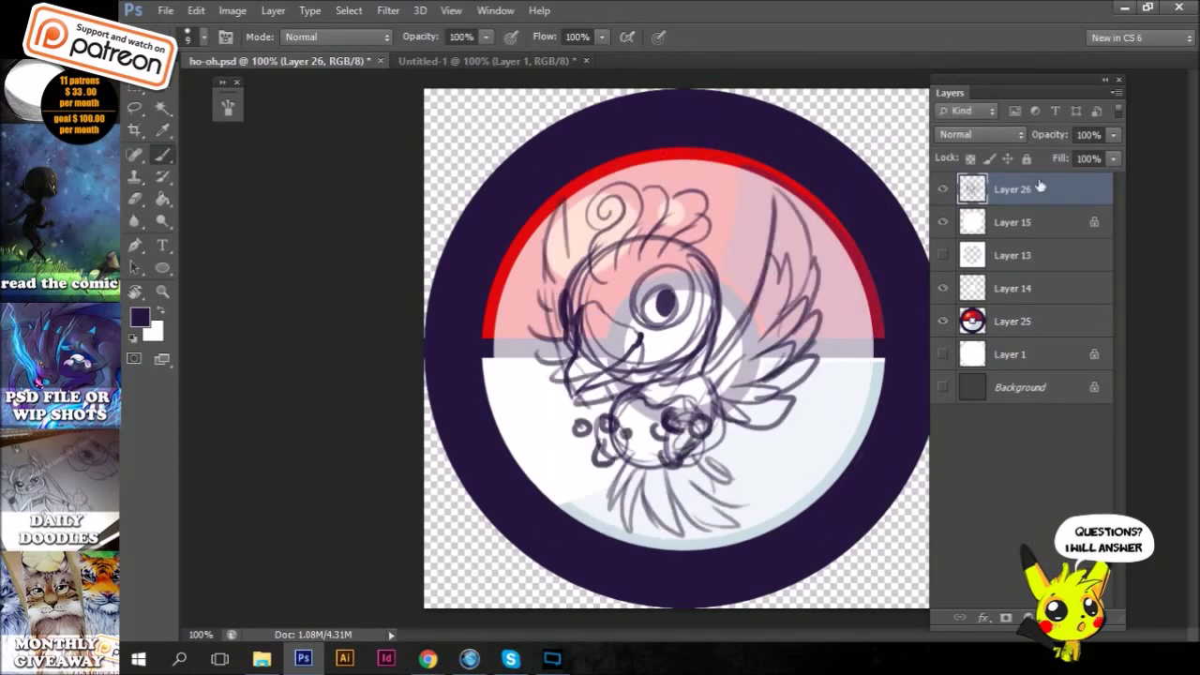
Fade the sketch layer, add a new inking layer and zoom in on the head
key("F5")
key("F5")
key("ctrl+shift+alt+n")
key("ctrl+plus")
Ink a small eye with pupil and highlights, then the beak outline and lower edge
left_click_drag(584, 223, 657, 290)
key("ctrl+z")
left_click_drag(628, 235, 647, 282)
mouse_move(485, 266)
left_mouse_down()
mouse_move(598, 321)
mouse_move(598, 337)
mouse_move(473, 436)
left_mouse_up()
left_click(510, 293)
left_click_drag(436, 244, 459, 352)
Ink the nostril, cheek swirl, long head line, lower jaw and neck
key("ctrl+z")
left_click_drag(474, 174, 462, 339)
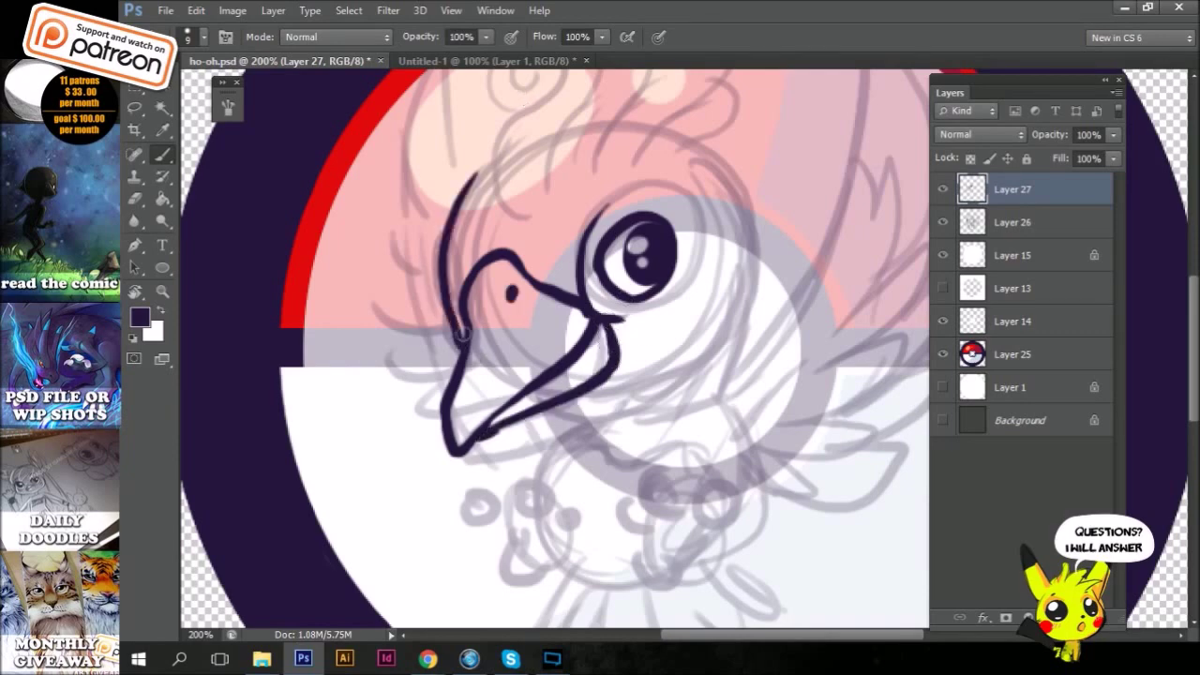
left_click_drag(698, 279, 673, 302)
left_click_drag(708, 154, 724, 375)
mouse_move(729, 335)
left_mouse_down()
mouse_move(563, 395)
mouse_move(542, 488)
left_mouse_up()
left_click_drag(722, 375, 736, 431)
left_click_drag(656, 356, 609, 421)
Lasso the eye and enlarge and reposition it with Free Transform
key("l")
left_click_drag(581, 270, 560, 368)
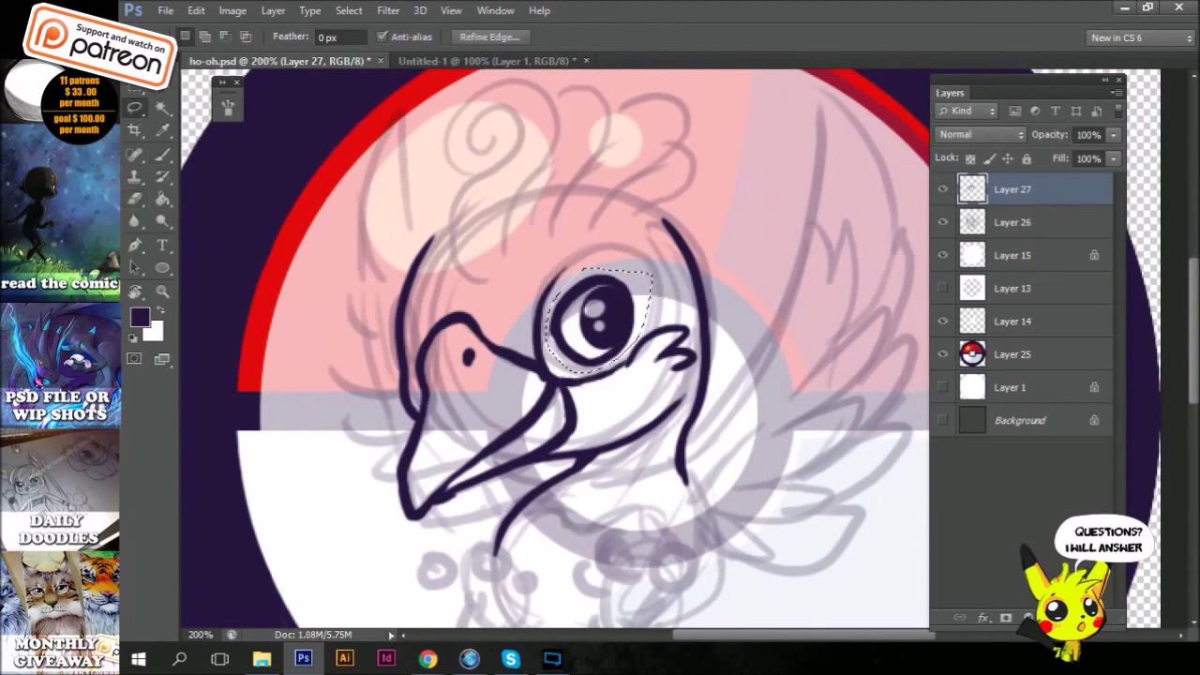
key("ctrl+t")
left_click_drag(652, 274, 647, 282)
key("Return")
Ink the arc over the eye, the head line and the crest swirl curves
key("b")
left_click_drag(542, 300, 647, 282)
mouse_move(435, 277)
left_mouse_down()
mouse_move(544, 89)
mouse_move(474, 267)
left_mouse_up()
left_click_drag(600, 281, 544, 379)
left_click_drag(488, 168, 464, 342)
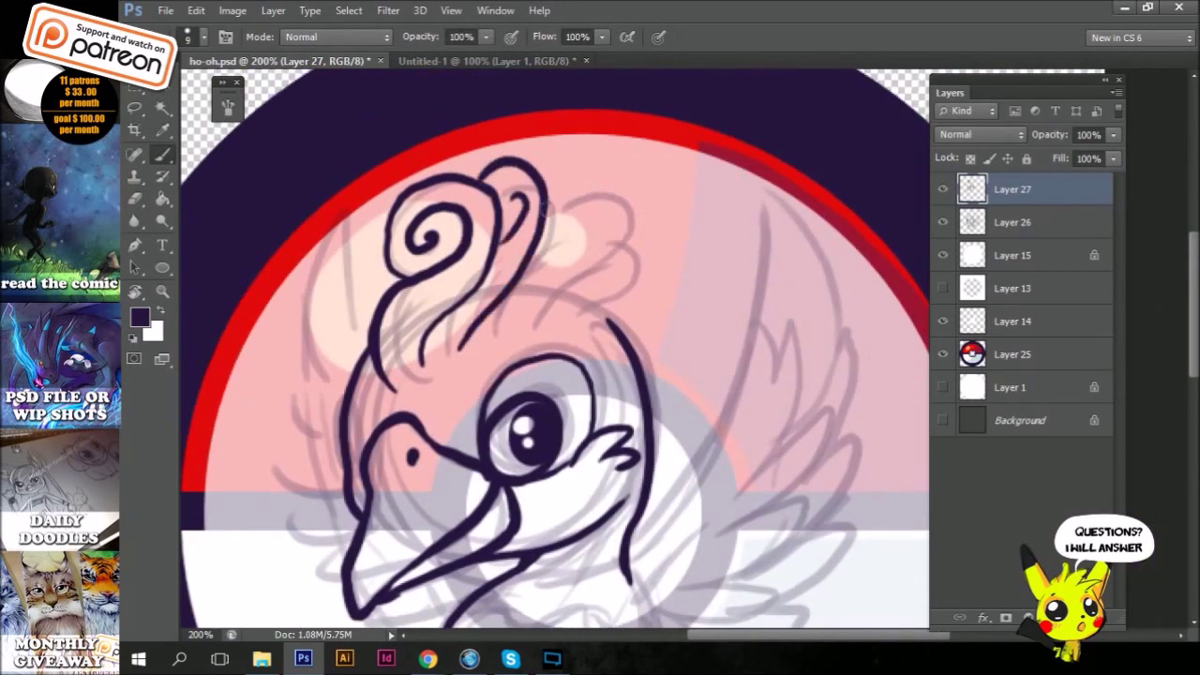
Ink the chest circles, the S-shaped body line and neck detail
left_click_drag(615, 354, 651, 196)
left_click_drag(565, 532, 499, 375)
left_click_drag(497, 328, 502, 330)
left_click_drag(463, 360, 469, 366)
left_click_drag(544, 347, 549, 350)
left_click_drag(488, 401, 493, 409)
mouse_move(563, 370)
left_mouse_down()
mouse_move(492, 431)
mouse_move(574, 384)
left_mouse_up()
left_click_drag(718, 99, 665, 269)
left_click_drag(596, 123, 481, 377)
left_click_drag(487, 309, 488, 375)
Ink the raised wing's zigzag feather edge, upper feathers and shorter lower feathers
left_click_drag(549, 476, 446, 438)
key("ctrl+z")
key("ctrl+z")
mouse_move(550, 161)
left_mouse_down()
mouse_move(398, 464)
mouse_move(539, 332)
mouse_move(580, 270)
mouse_move(562, 150)
mouse_move(529, 114)
left_mouse_up()
key("e")
mouse_move(480, 410)
left_mouse_down()
mouse_move(457, 384)
mouse_move(459, 436)
left_mouse_up()
scroll(551, 204, "down", 3)
key("b")
key("ctrl+z")
left_click_drag(384, 365, 492, 427)
left_click_drag(431, 404, 511, 389)
scroll(422, 375, "up", 2)
scroll(375, 366, "down", 2)
Ink the foot circles and the fan of tail feathers below the body
left_click_drag(295, 370, 300, 373)
left_click_drag(337, 358, 380, 376)
left_click_drag(330, 420, 342, 427)
left_click_drag(412, 450, 394, 576)
left_click_drag(464, 455, 586, 562)
left_click_drag(553, 459, 623, 525)
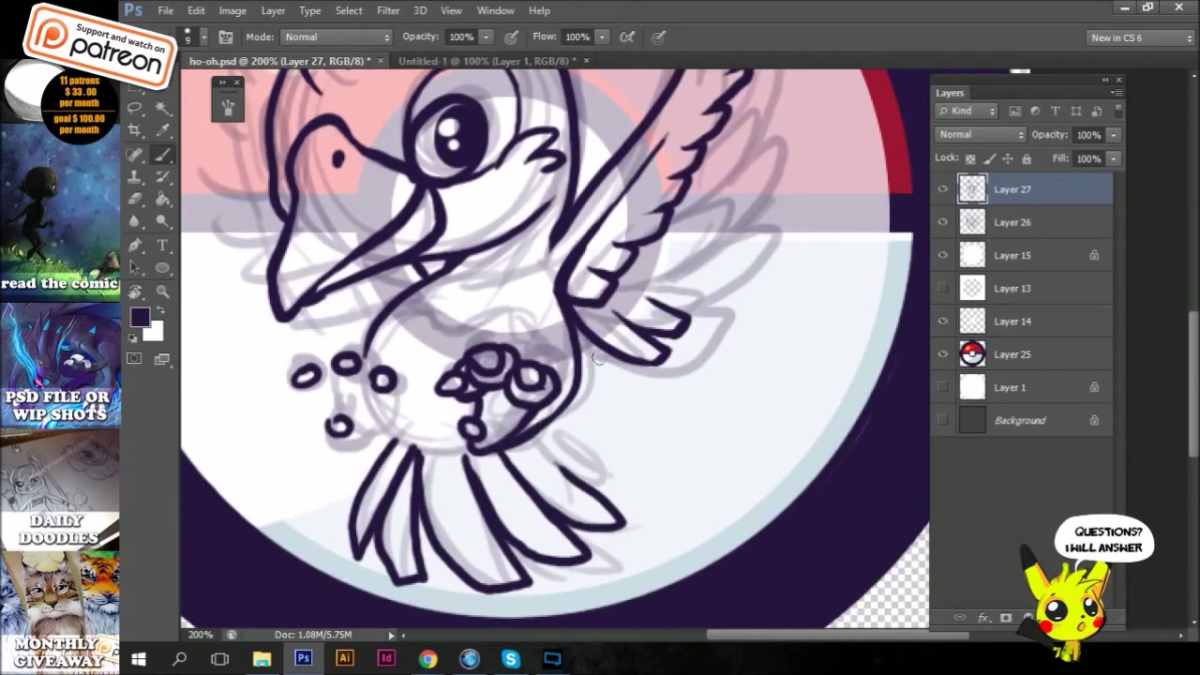
scroll(598, 359, "down", 3)
left_click_drag(403, 356, 497, 412)
scroll(450, 309, "left", 3)
Erase the foot dots and redraw the left foot as a claw cluster
key("e")
key("b")
mouse_move(449, 281)
left_mouse_down()
mouse_move(459, 337)
mouse_move(492, 300)
left_mouse_up()
left_click_drag(393, 276, 436, 310)
scroll(422, 309, "up", 2)
scroll(422, 309, "right", 2)
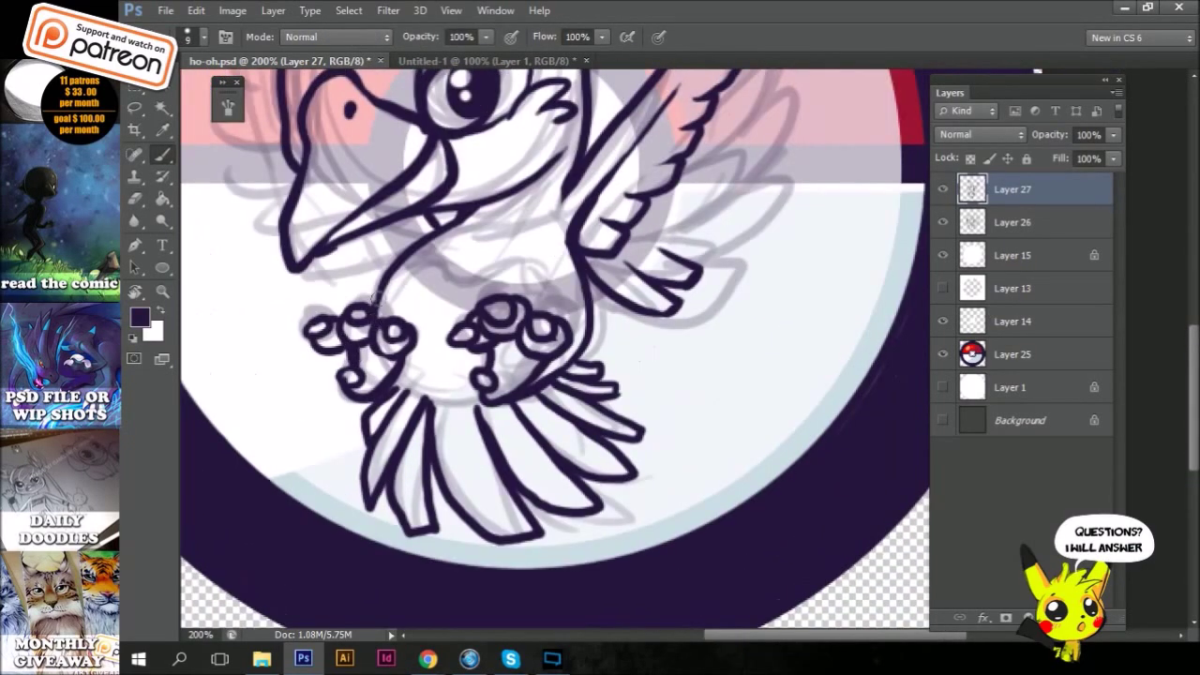
scroll(458, 399, "up", 3)
scroll(547, 413, "left", 2)
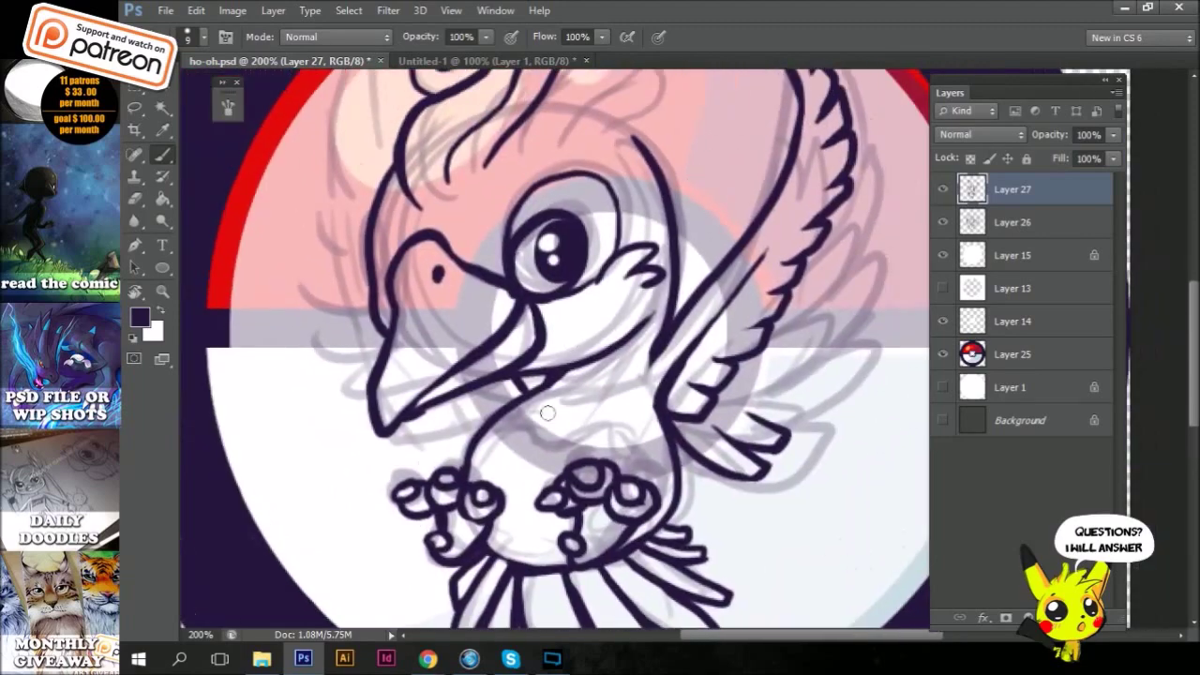
Rotate the canvas and ink the second wing's outline, lower feathers and tips
key("r")
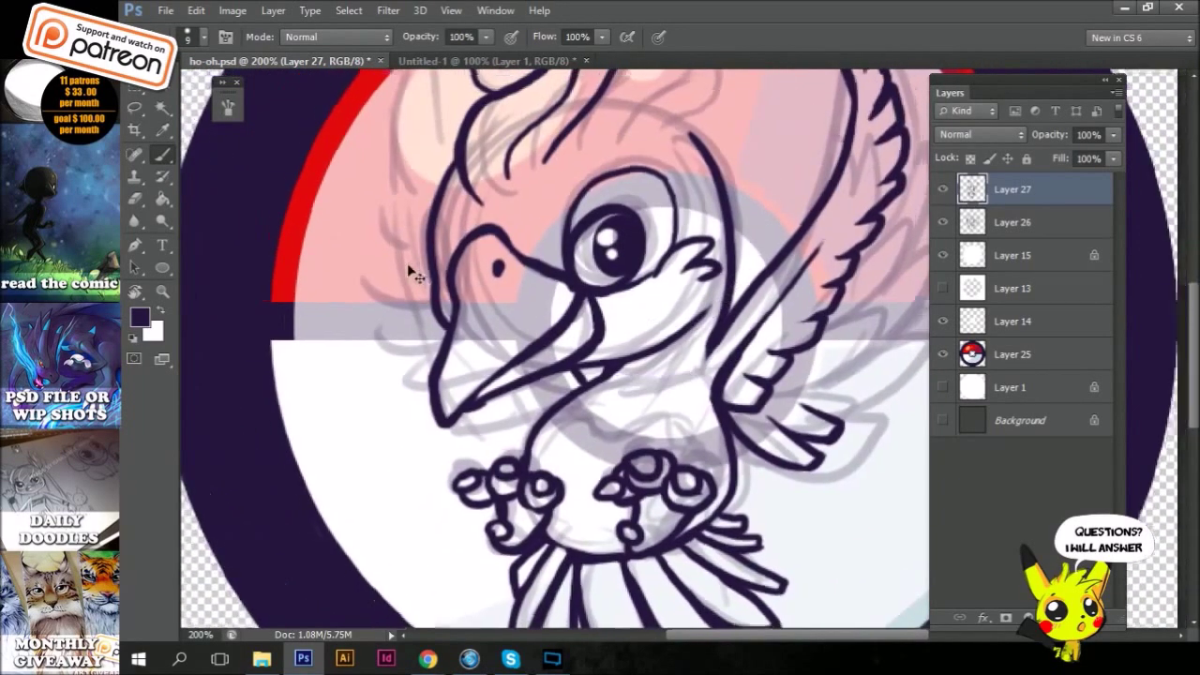
key("ctrl+minus")
left_click_drag(408, 267, 605, 426)
key("ctrl+plus")
key("ctrl+plus")
key("b")
left_click_drag(507, 281, 553, 450)
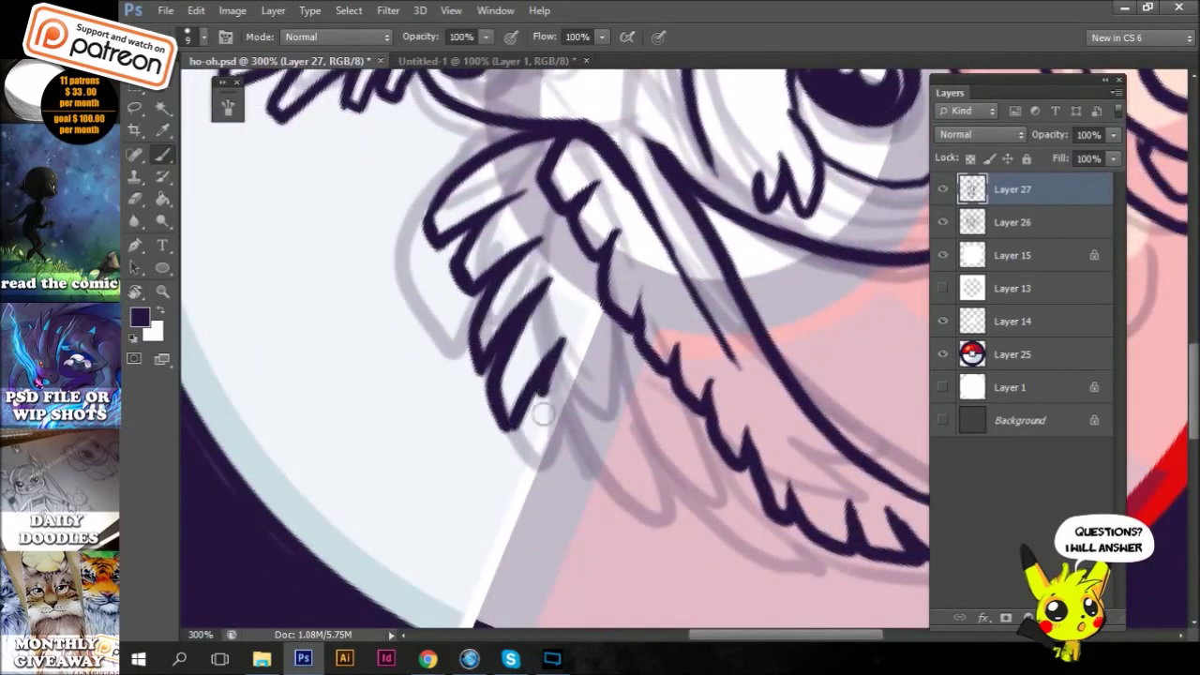
left_click_drag(450, 285, 464, 422)
left_click_drag(492, 346, 568, 492)
left_click_drag(553, 370, 618, 511)
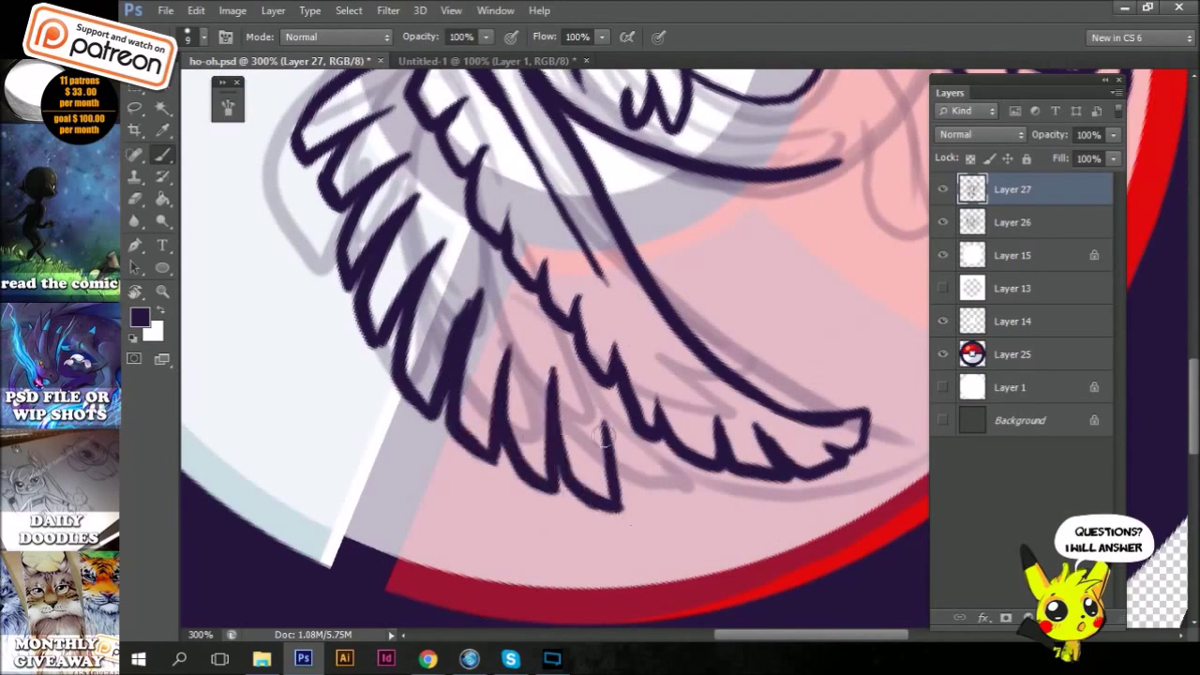
left_click_drag(476, 281, 294, 243)
Add dark feather strokes to the wing and clean it up with the eraser
key("e")
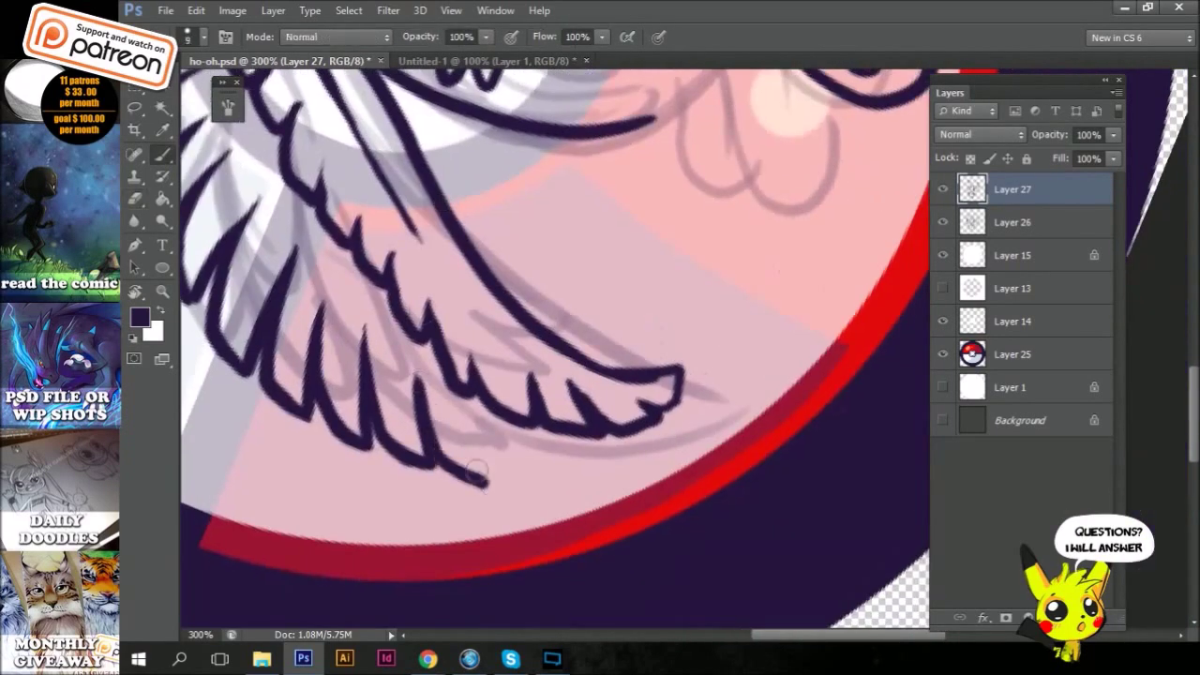
key("b")
mouse_move(469, 394)
left_mouse_down()
mouse_move(487, 476)
mouse_move(525, 476)
left_mouse_up()
key("e")
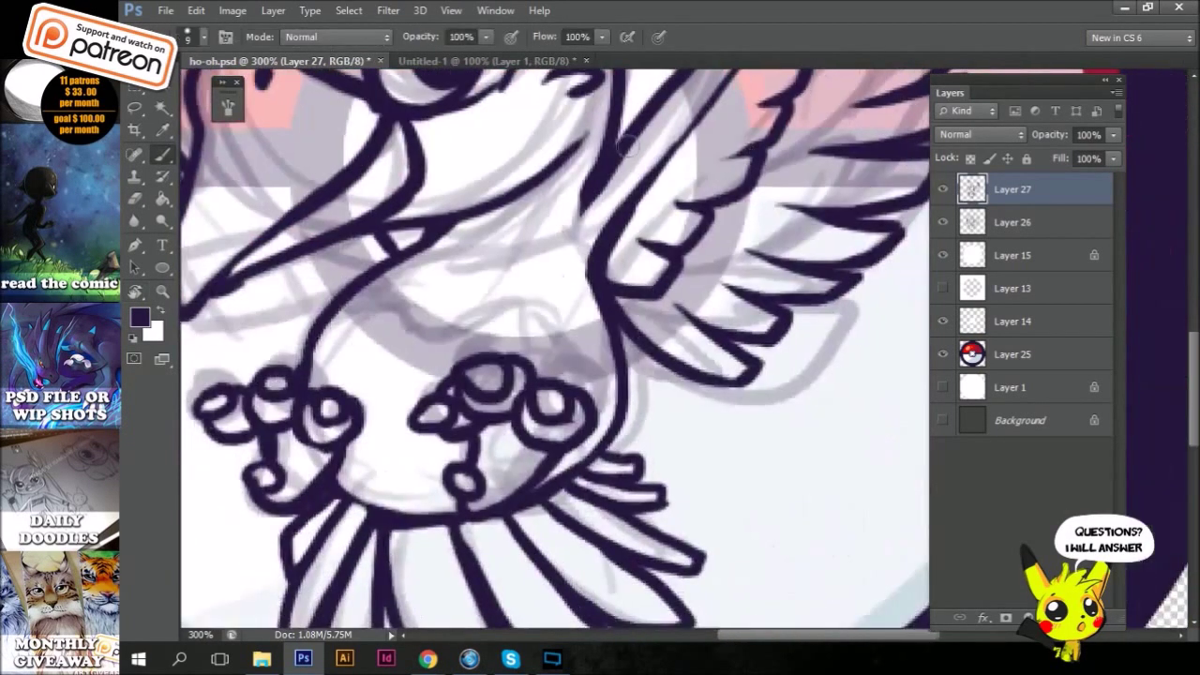
key("b")
key("ctrl+minus")
key("ctrl+minus")
key("ctrl+minus")
key("alt+Tab")
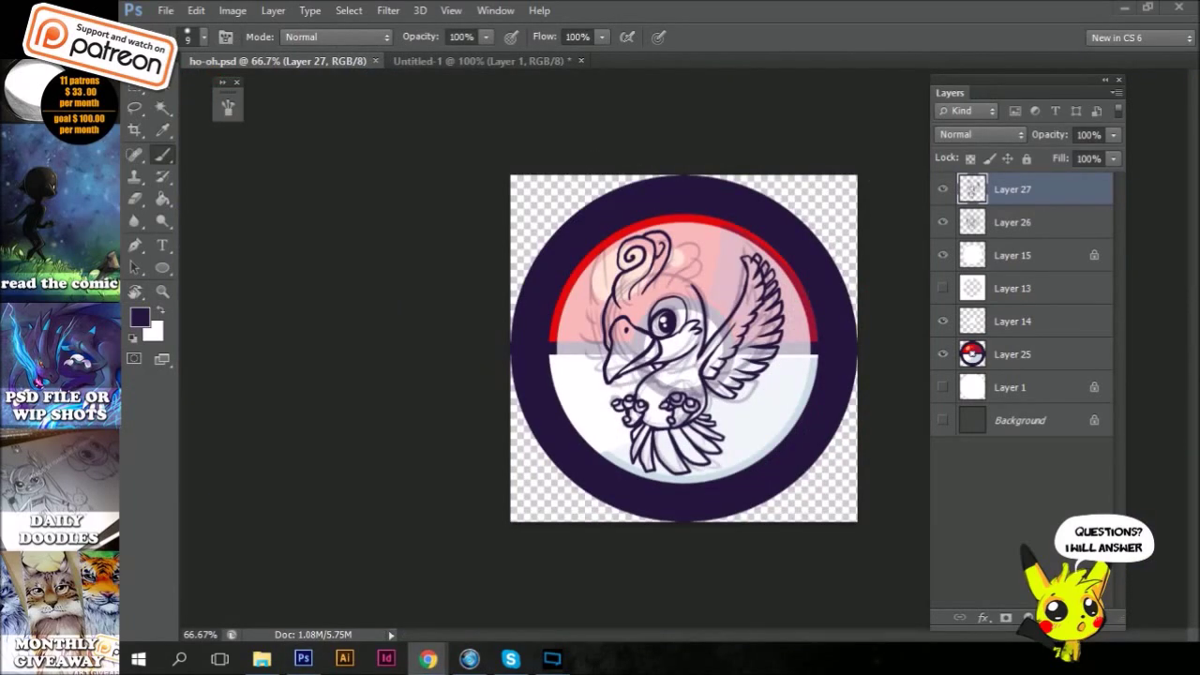
key("alt+Tab")
key("ctrl+plus")
key("ctrl+plus")
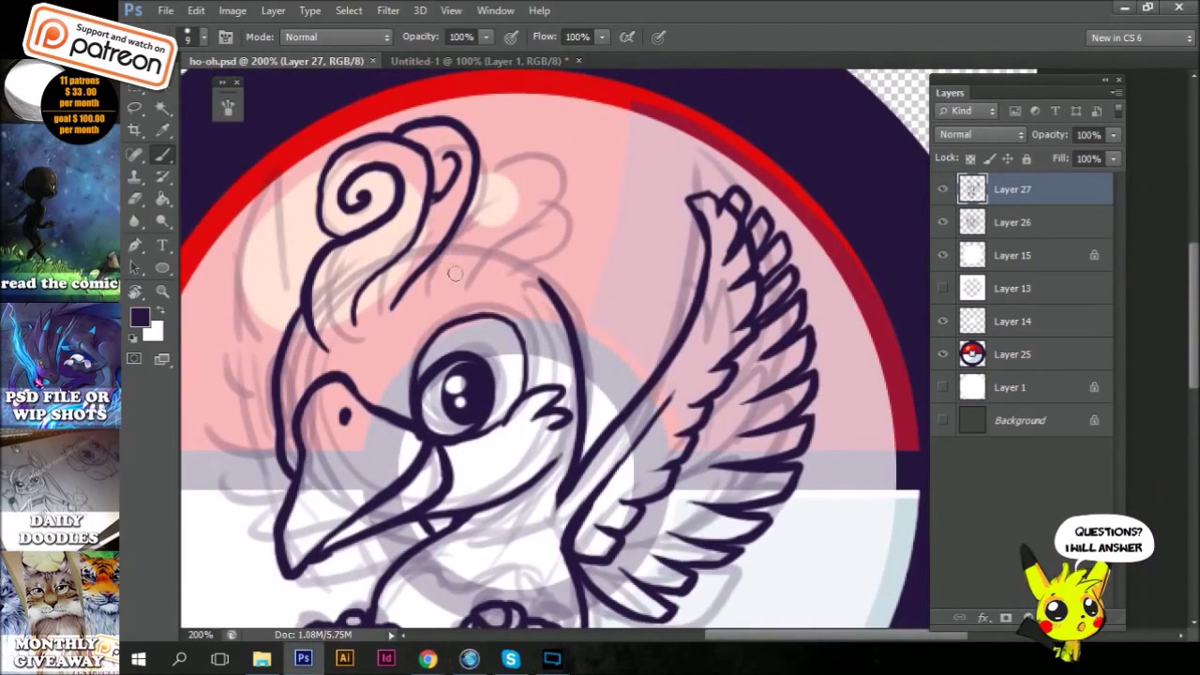
Ink new crest strokes around the head, clean its left edge, and add strokes below the beak
mouse_move(455, 273)
left_mouse_down()
mouse_move(525, 169)
mouse_move(563, 225)
left_mouse_up()
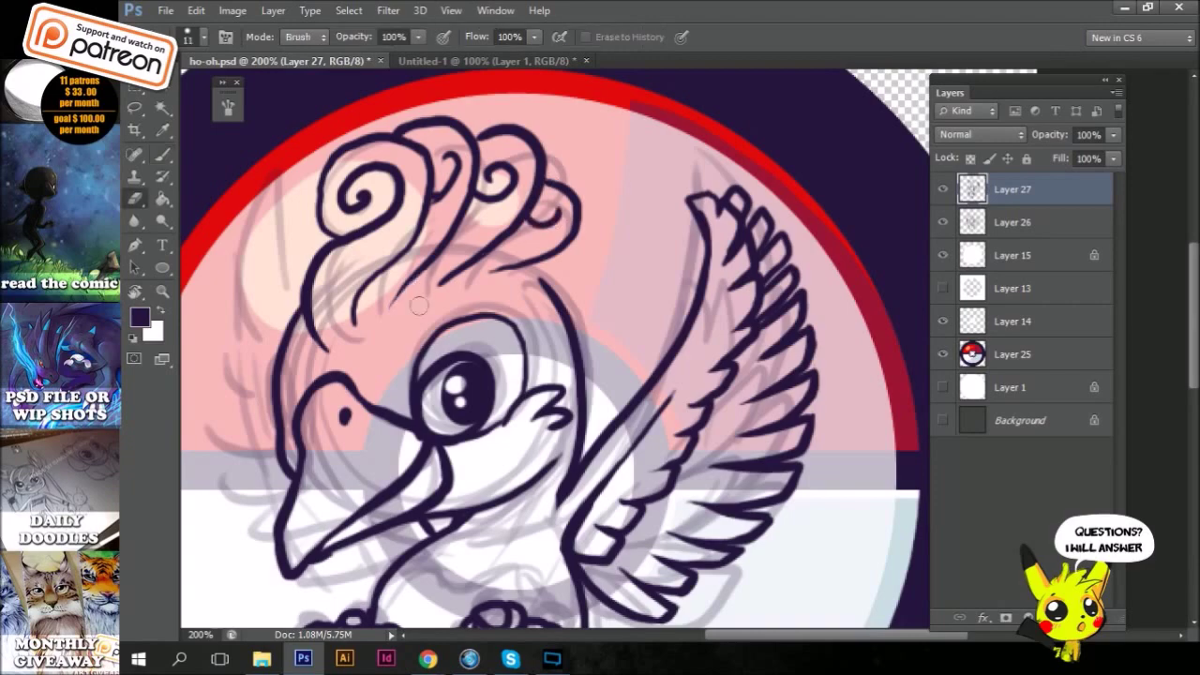
mouse_move(284, 424)
left_mouse_down()
mouse_move(354, 336)
mouse_move(546, 316)
left_mouse_up()
key("e")
left_click_drag(365, 136, 337, 272)
mouse_move(338, 164)
left_mouse_down()
mouse_move(309, 234)
mouse_move(310, 328)
left_mouse_up()
key("b")
left_click_drag(338, 261, 354, 356)
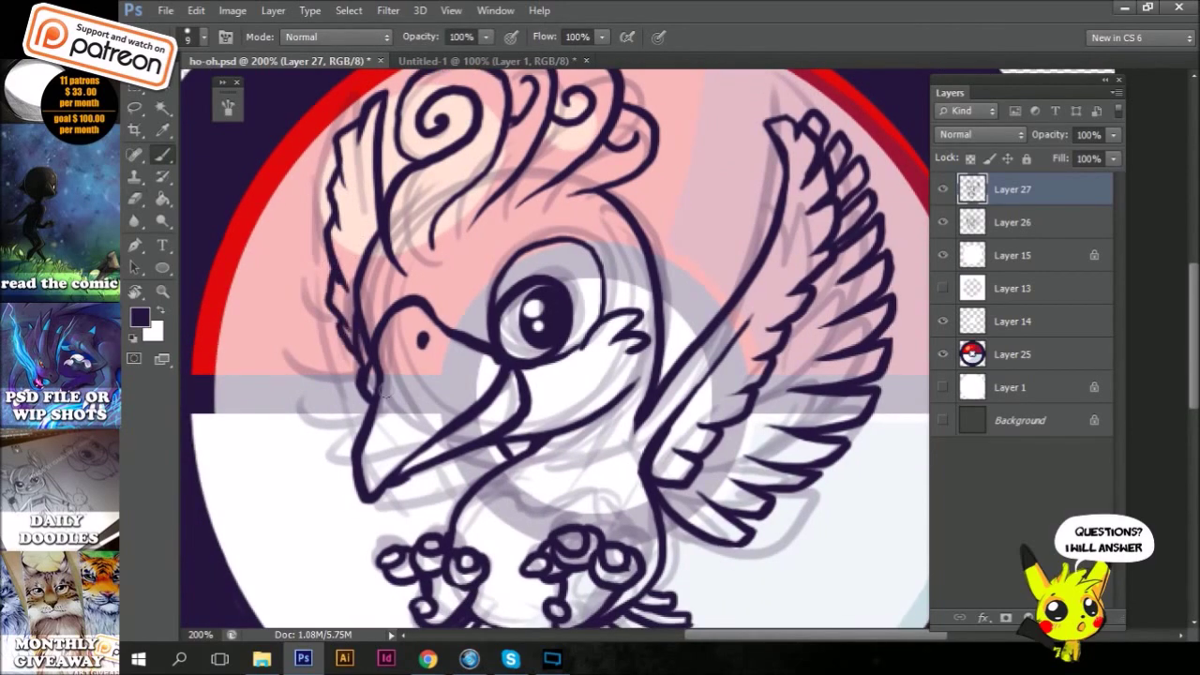
left_click_drag(436, 455, 491, 482)
Tilt the canvas view, reset the rotation and zoom back in on the wing and body
key("r")
left_click_drag(689, 239, 525, 375)
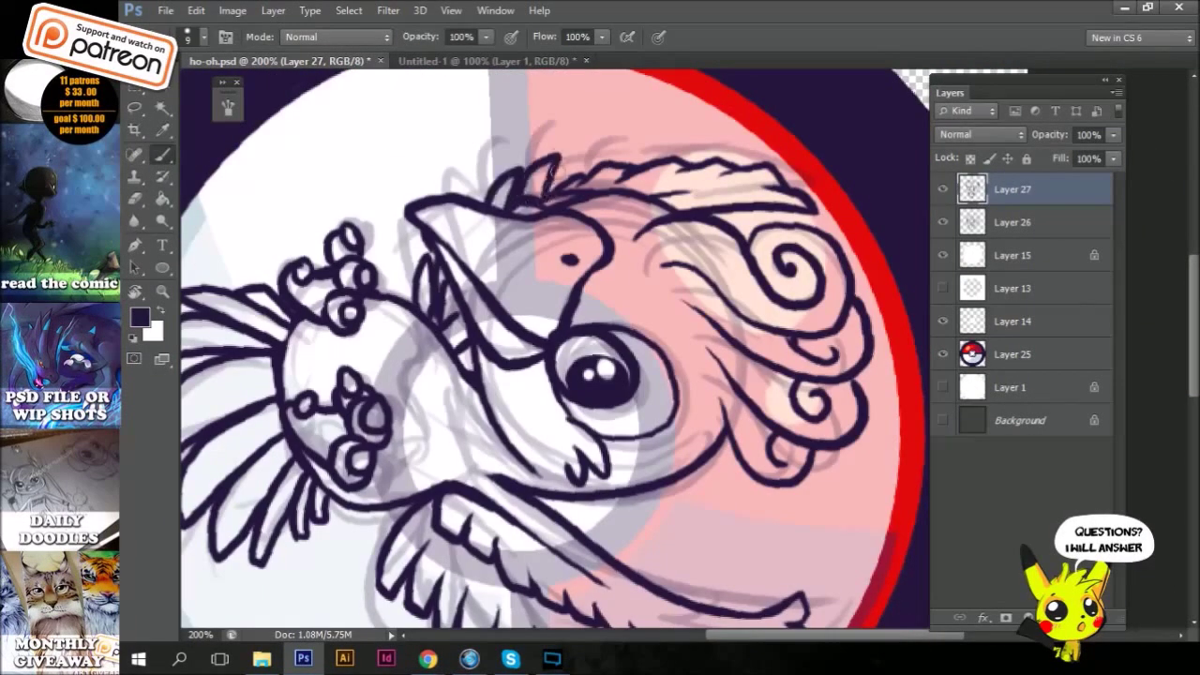
key("Escape")
left_click_drag(319, 171, 610, 338)
key("b")
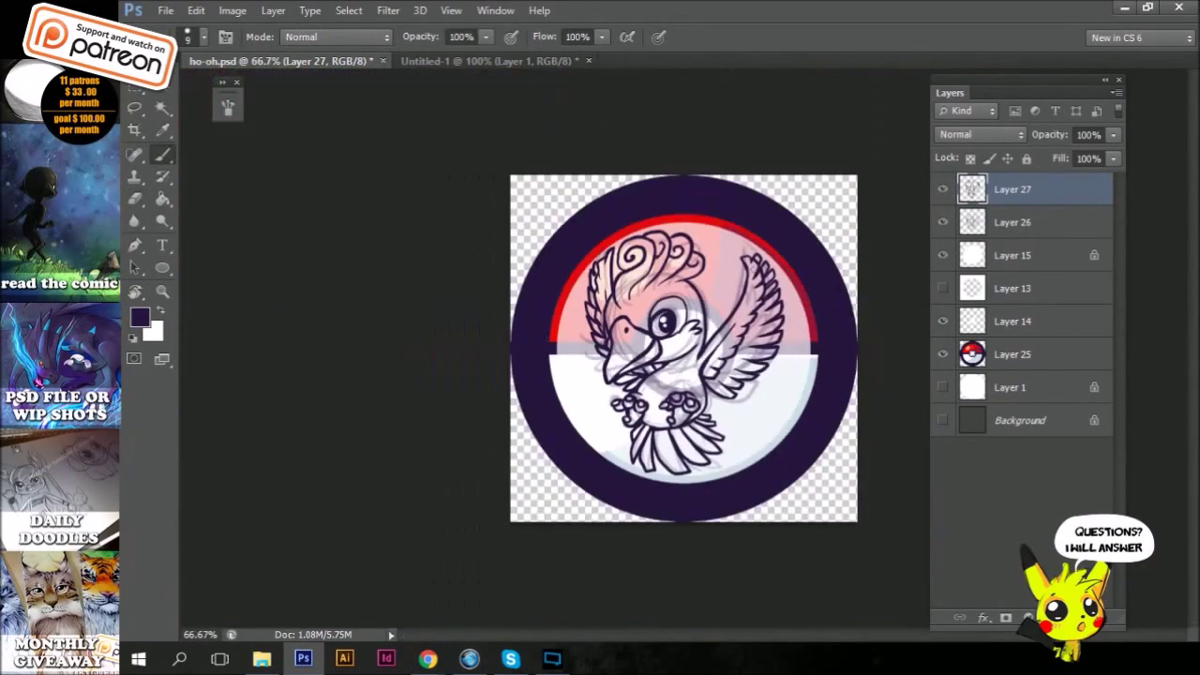
Nudge the line art downward with Free Transform, then undo the move
key("ctrl+minus")
key("ctrl+minus")
key("ctrl+t")
left_click_drag(818, 139, 821, 213)
key("Return")
key("ctrl+plus")
key("ctrl+plus")
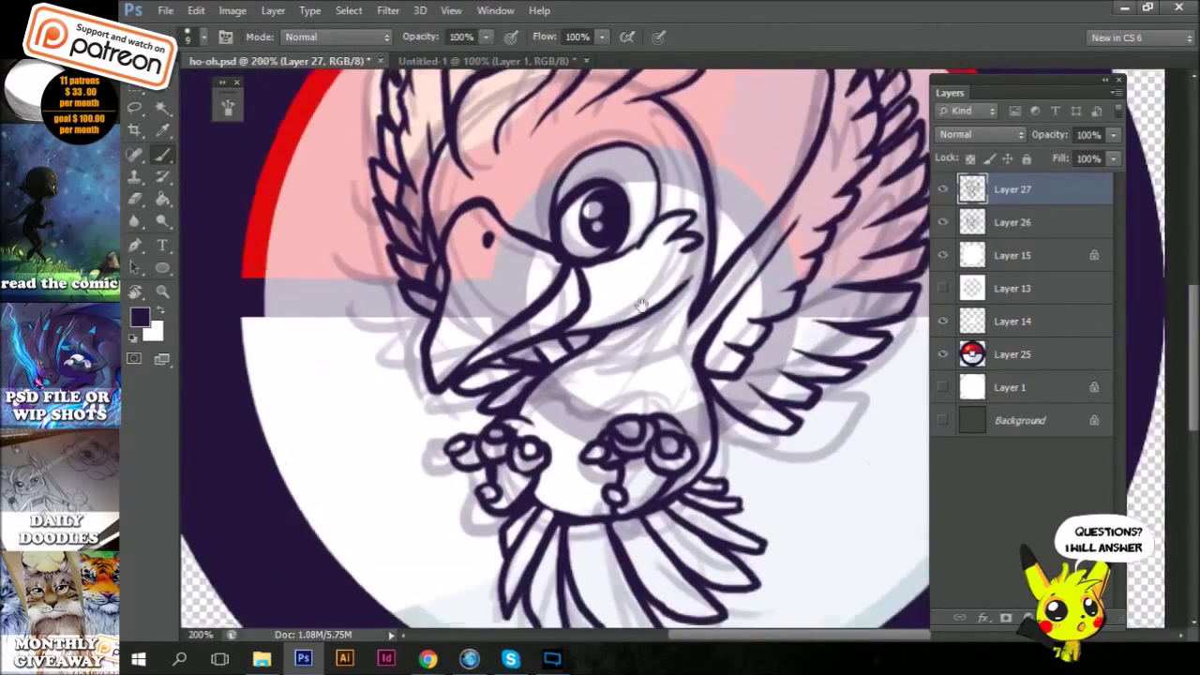
key("ctrl+z")
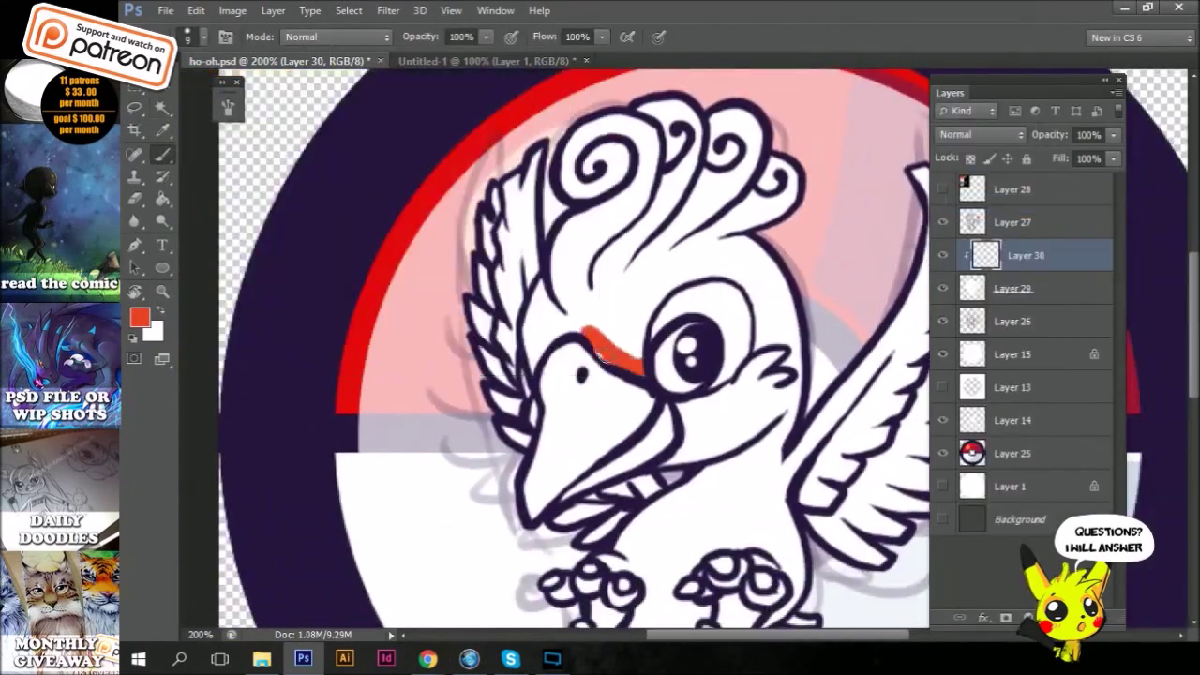
Paint red-orange over the eye, crest, wings, neck, chest and head edge
left_click_drag(596, 357, 560, 316)
mouse_move(586, 272)
left_mouse_down()
mouse_move(665, 251)
mouse_move(796, 309)
left_mouse_up()
mouse_move(609, 459)
left_mouse_down()
mouse_move(722, 201)
mouse_move(661, 408)
mouse_move(764, 211)
left_mouse_up()
left_click_drag(497, 386, 642, 459)
mouse_move(625, 419)
left_mouse_down()
mouse_move(563, 375)
mouse_move(488, 367)
mouse_move(600, 281)
mouse_move(633, 225)
mouse_move(525, 141)
mouse_move(450, 216)
mouse_move(553, 164)
mouse_move(525, 290)
left_mouse_up()
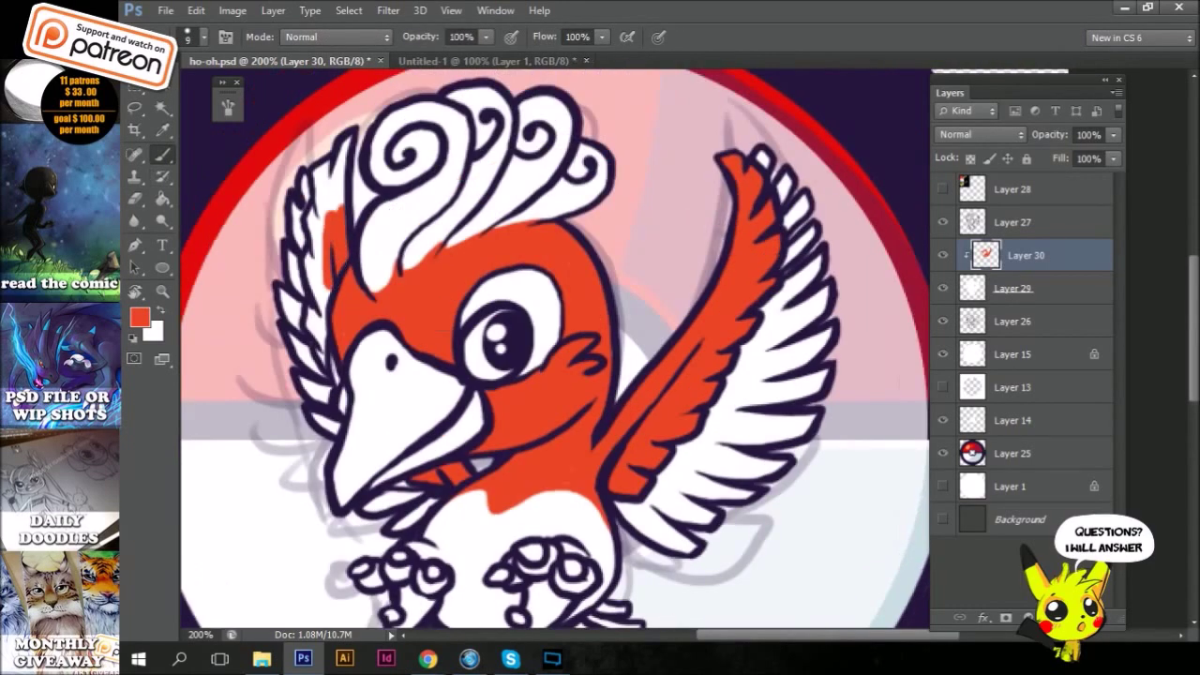
left_click_drag(319, 328, 318, 169)
left_click_drag(328, 210, 351, 141)
left_click_drag(314, 319, 337, 384)
Lock the red layer's transparency and paint magenta patches over the eye, head and wings
mouse_move(783, 351)
left_mouse_down()
mouse_move(769, 262)
mouse_move(824, 382)
left_mouse_up()
left_click(140, 318)
left_click(1018, 177)
left_click_drag(525, 309, 633, 332)
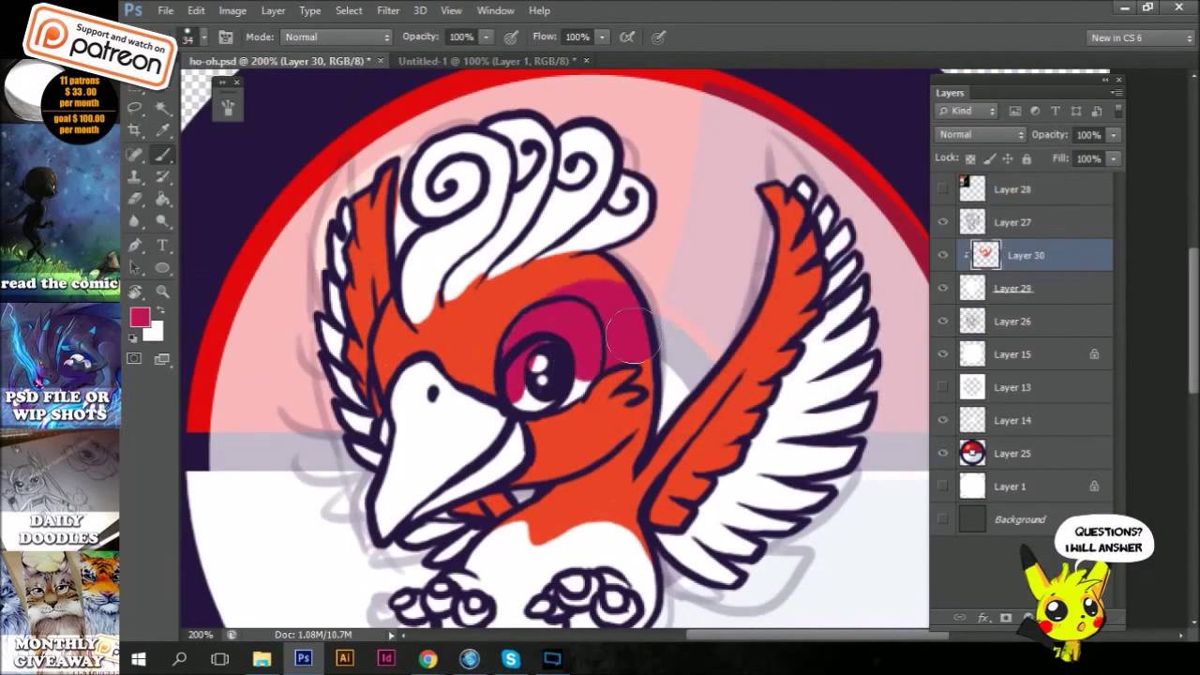
key("/")
left_click_drag(562, 281, 638, 337)
left_click_drag(534, 366, 656, 469)
left_click_drag(609, 422, 527, 306)
mouse_move(656, 338)
left_mouse_down()
mouse_move(731, 159)
mouse_move(740, 178)
left_mouse_up()
Adjust brush size and check the colour reference image in the browser
left_click(202, 36)
left_click_drag(225, 75, 159, 75)
left_click_drag(576, 297, 505, 279)
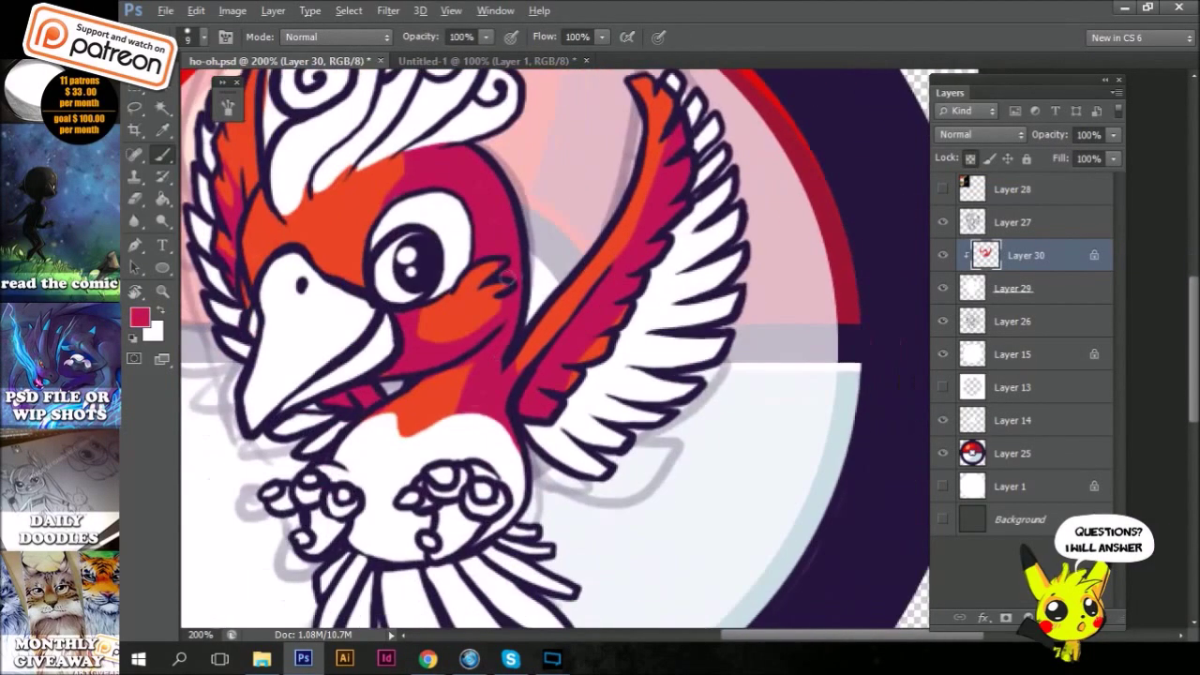
key("alt+Tab")
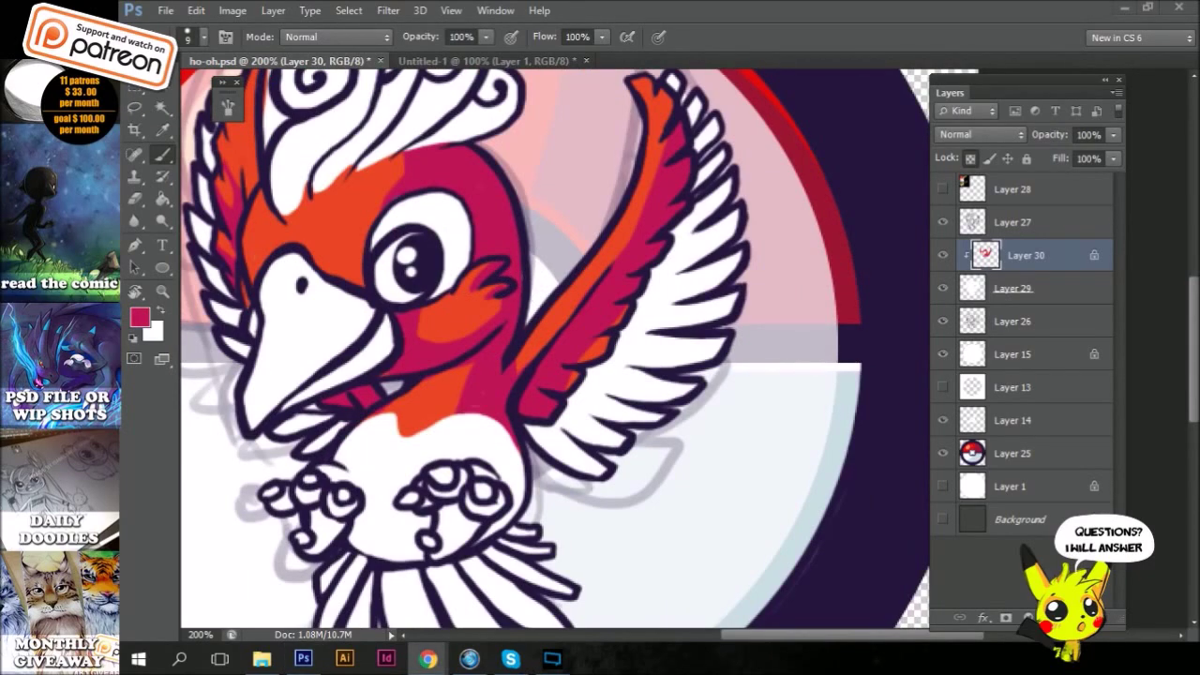
key("alt+Tab")
left_click_drag(469, 375, 508, 414)
left_click_drag(281, 281, 442, 477)
Sample orange from the reference and paint the crest golden orange on a new clipped layer
mouse_move(319, 361)
left_mouse_down()
mouse_move(450, 525)
mouse_move(178, 323)
left_mouse_up()
left_click(450, 524, "alt")
key("ctrl+shift+n")
mouse_move(564, 461)
left_mouse_down()
mouse_move(563, 311)
mouse_move(460, 424)
left_mouse_up()
left_click_drag(468, 192, 422, 300)
left_click_drag(318, 187, 375, 375)
left_click_drag(413, 310, 309, 385)
Clean up stray colour and paint the beak and tail feathers golden yellow
key("alt+bracketleft")
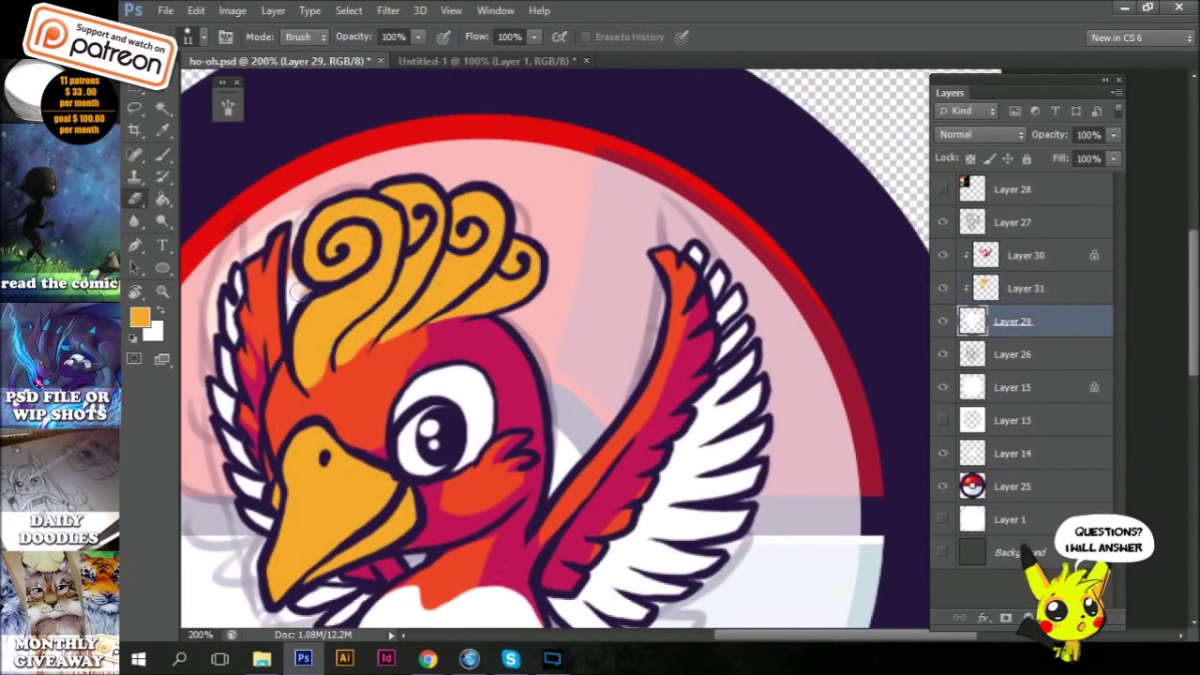
scroll(741, 196, "down", 5)
key("alt+bracketright")
left_click_drag(365, 450, 389, 544)
left_click_drag(421, 469, 487, 572)
left_click_drag(506, 450, 572, 469)
key("ctrl+minus")
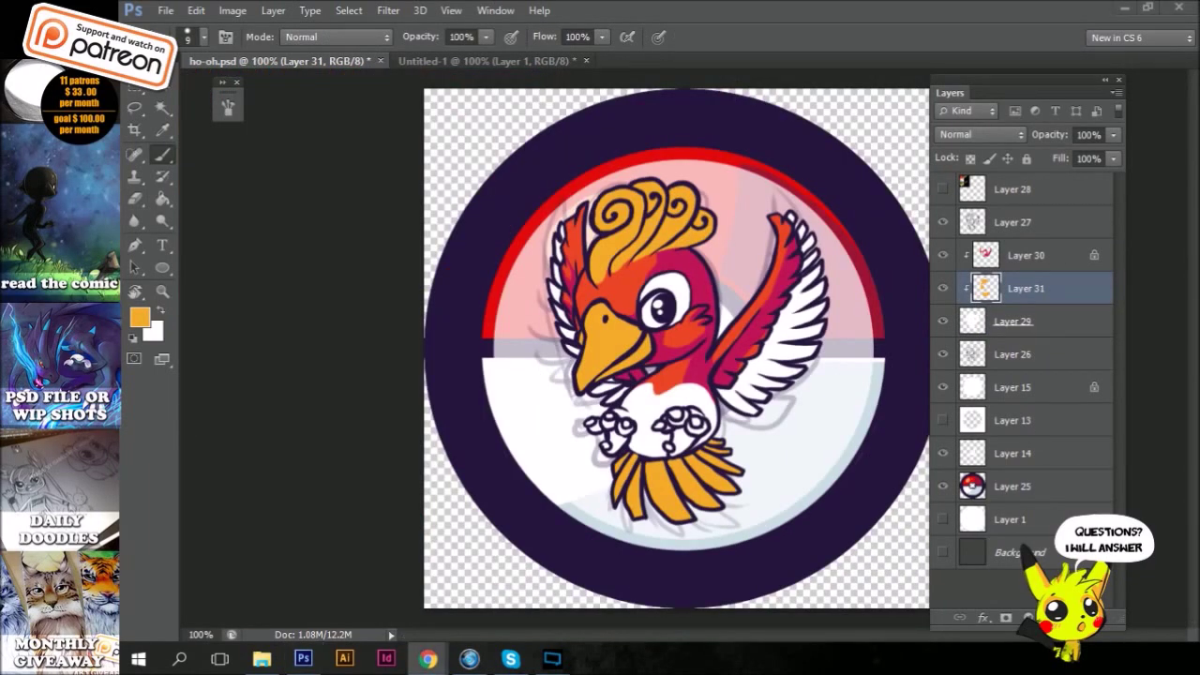
Lock the yellow layer's transparency and choose a darker orange for shading
left_click(777, 94)
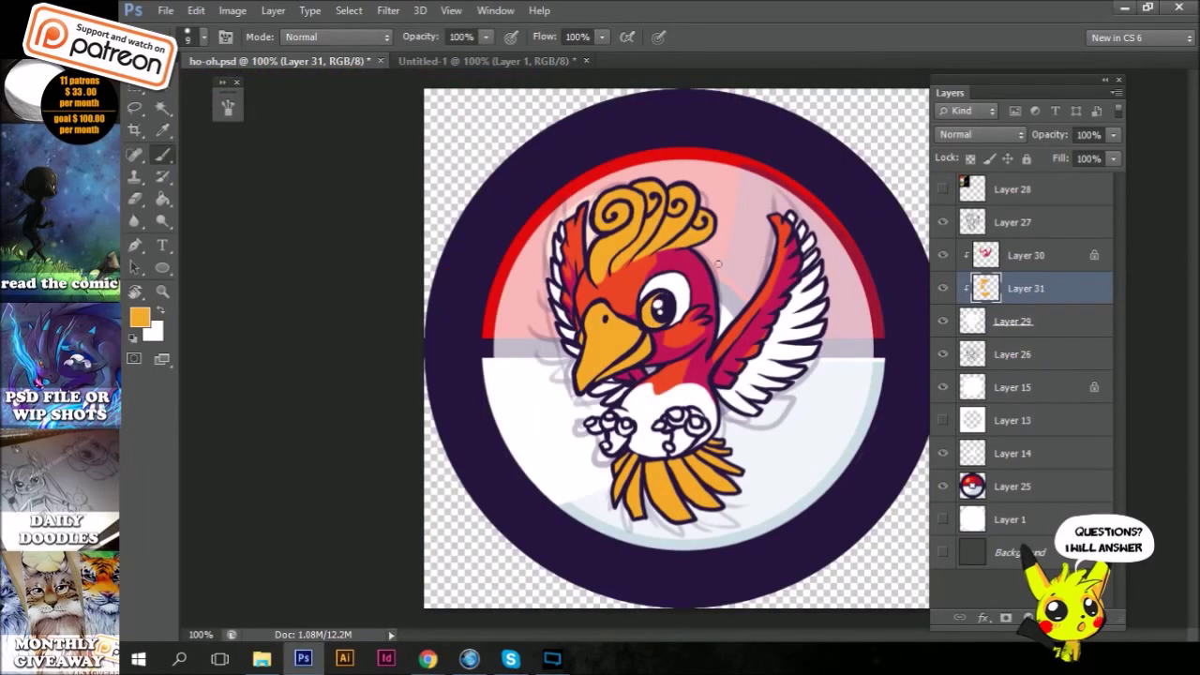
left_click(970, 157)
left_click(640, 219, "alt")
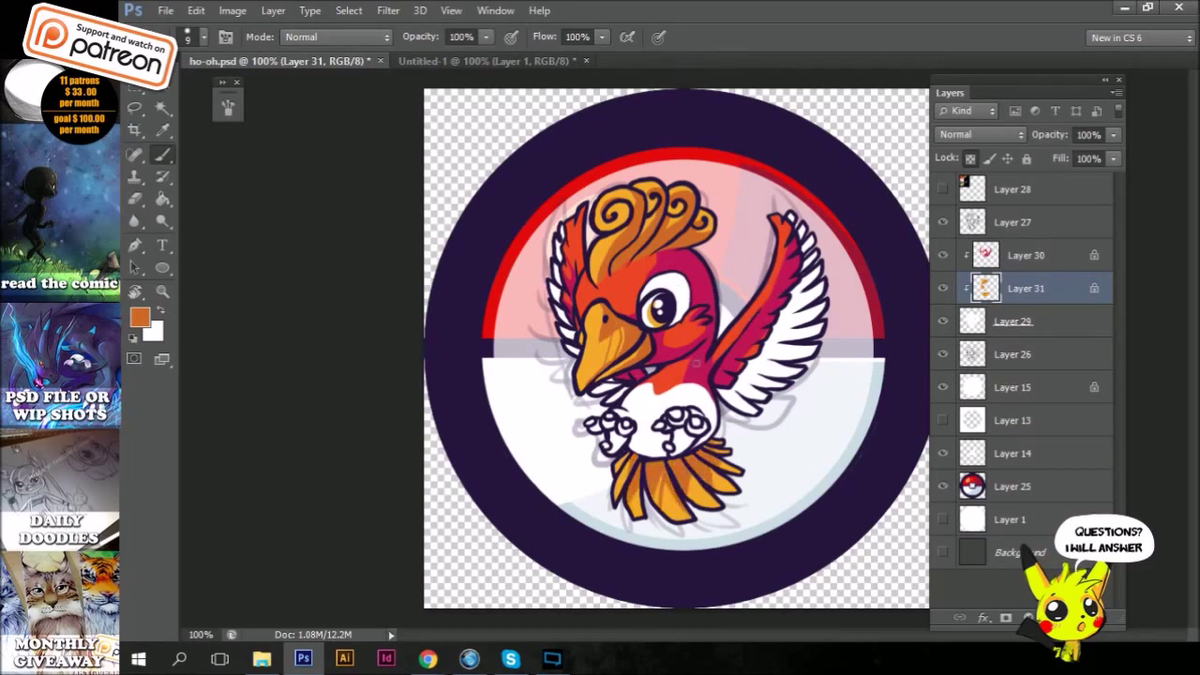
Add a new clipped layer and start painting green on the wing tips
key("ctrl+shift+alt+n")
key("ctrl+alt+g")
left_click_drag(662, 371, 679, 369)
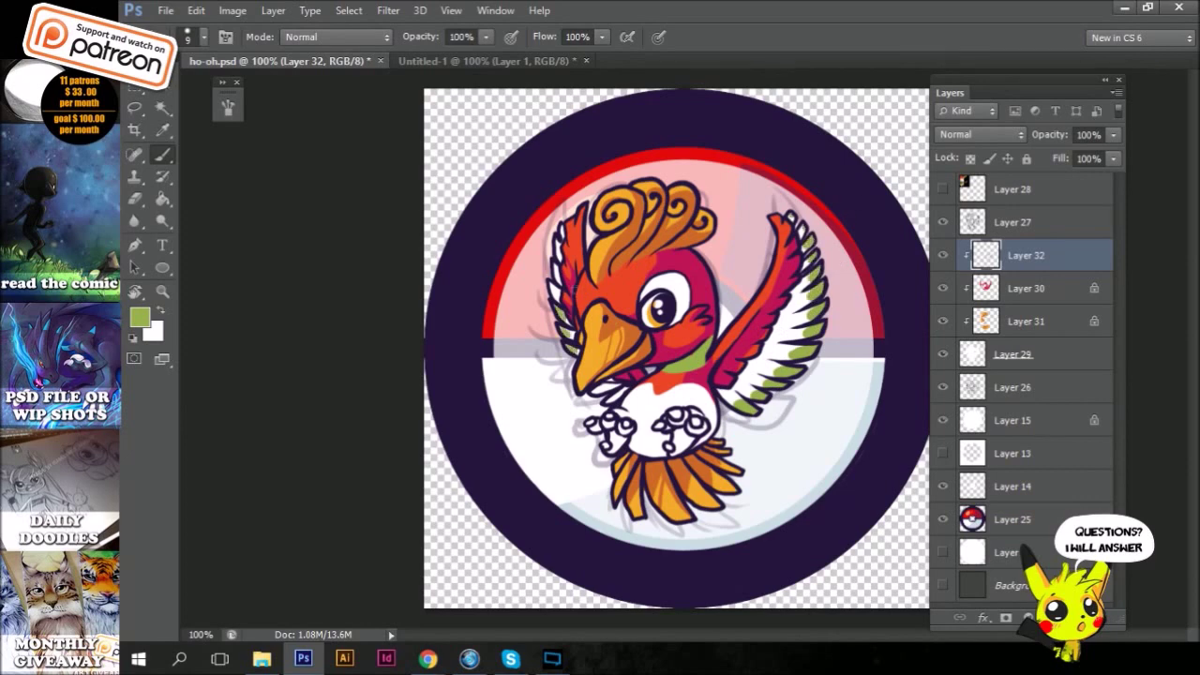
Erase stray bits of the tail feathers on the yellow layer
left_click(1026, 320)
key("e")
left_click_drag(636, 508, 641, 516)
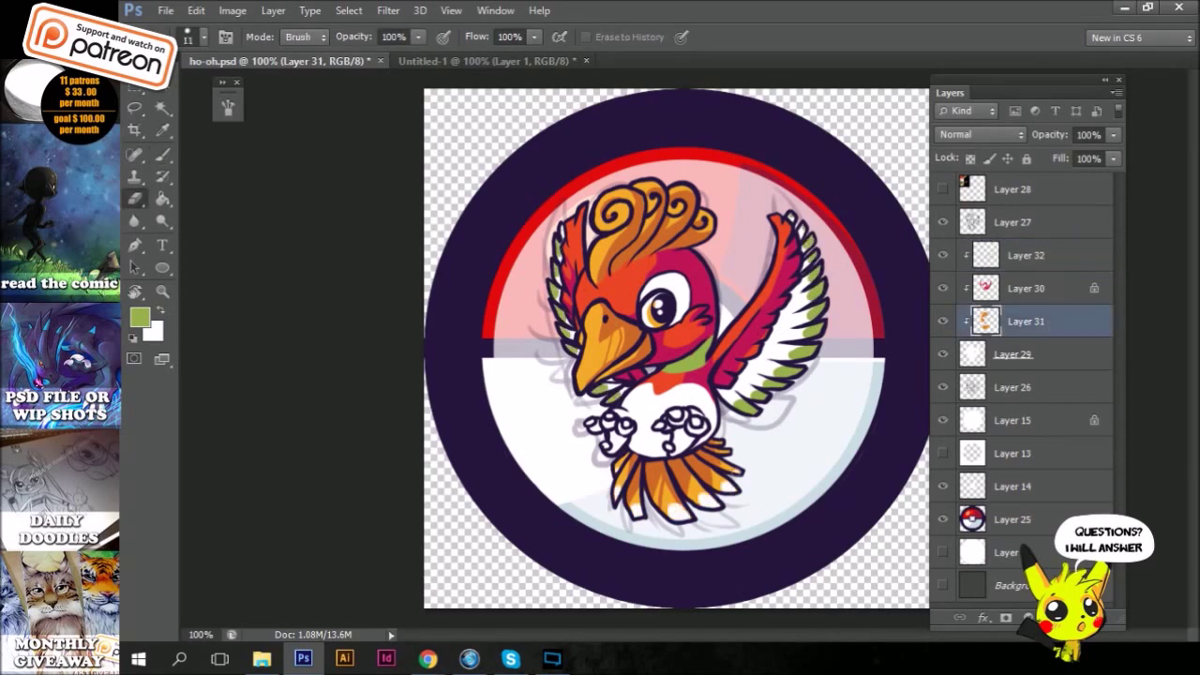
key("b")
Add a new clipped layer with locked transparency for the dark navy markings
key("ctrl+shift+alt+n")
key("ctrl+alt+g")
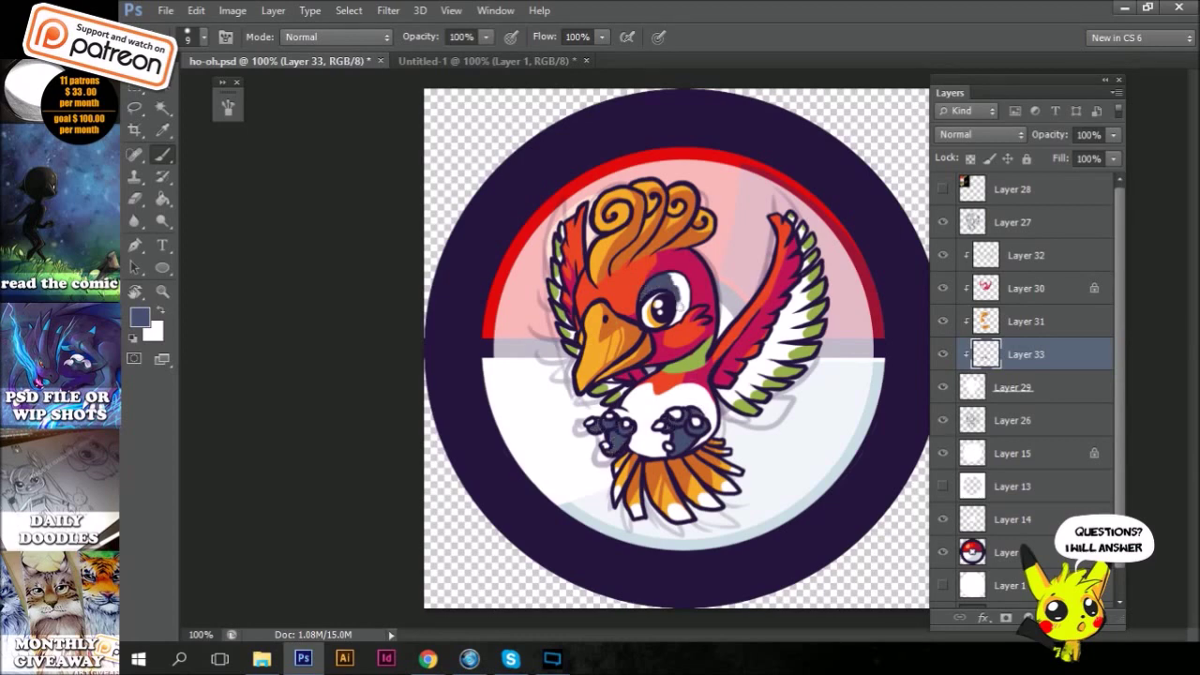
key("slash")
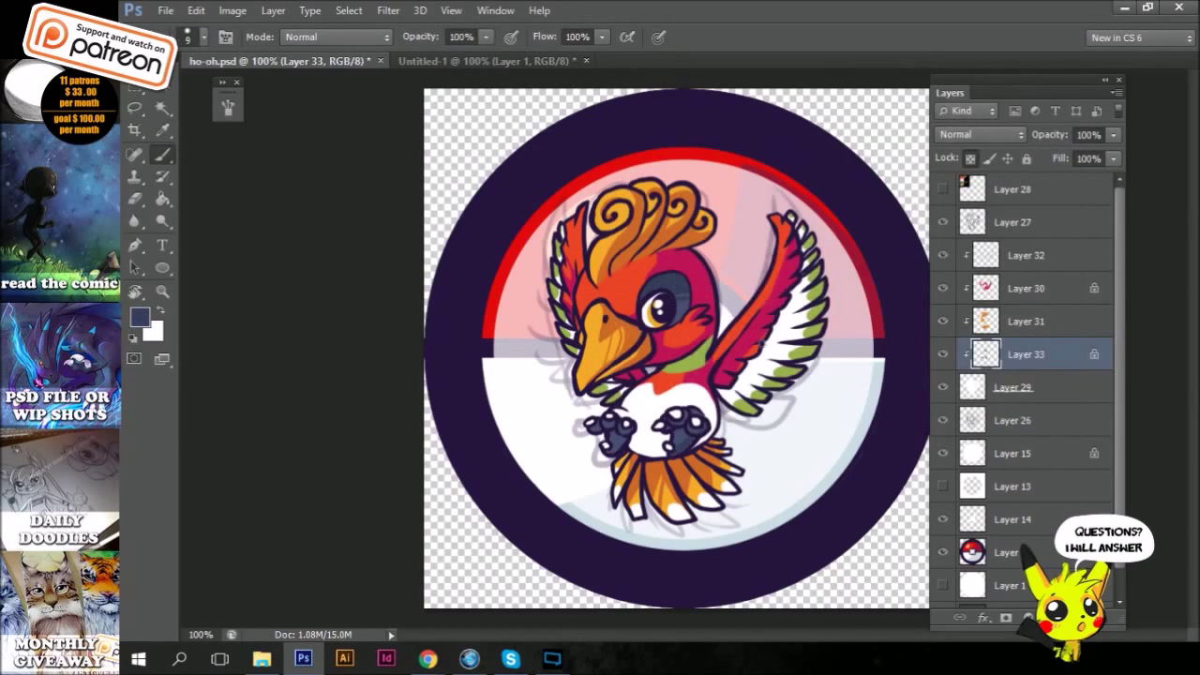
Sample the wing green, pick light blue, and select the white base layer
left_click(1025, 255)
left_click(693, 357, "alt")
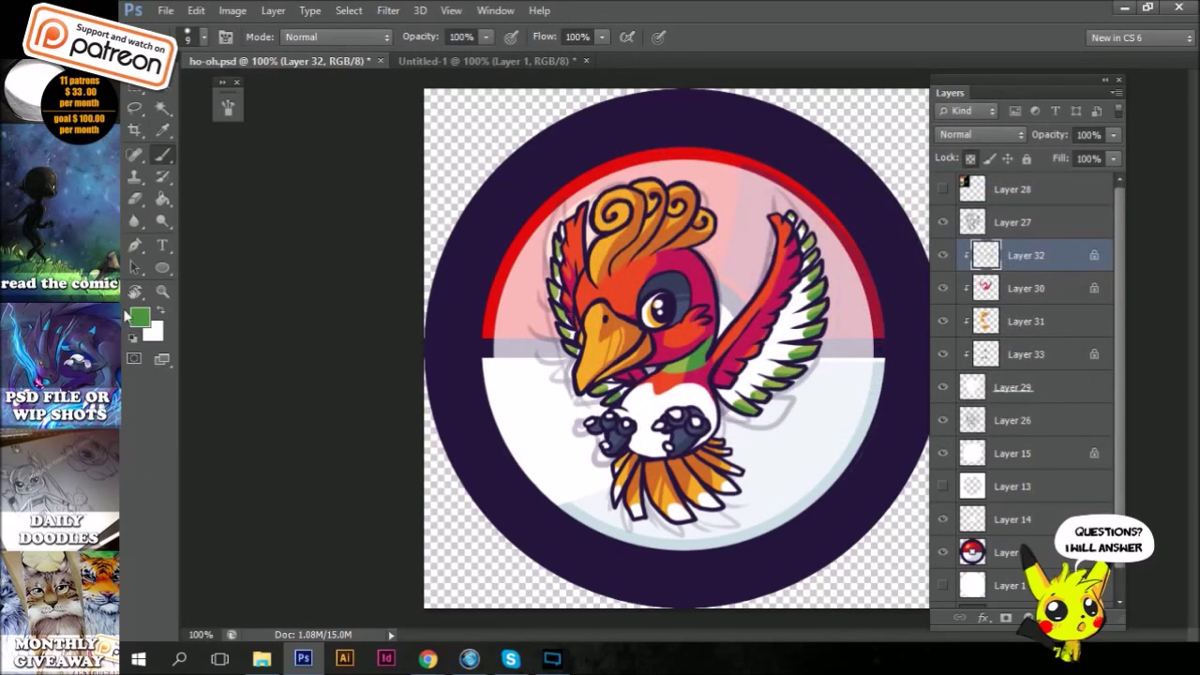
left_click(139, 319)
left_click(1012, 177)
left_click(1013, 387)
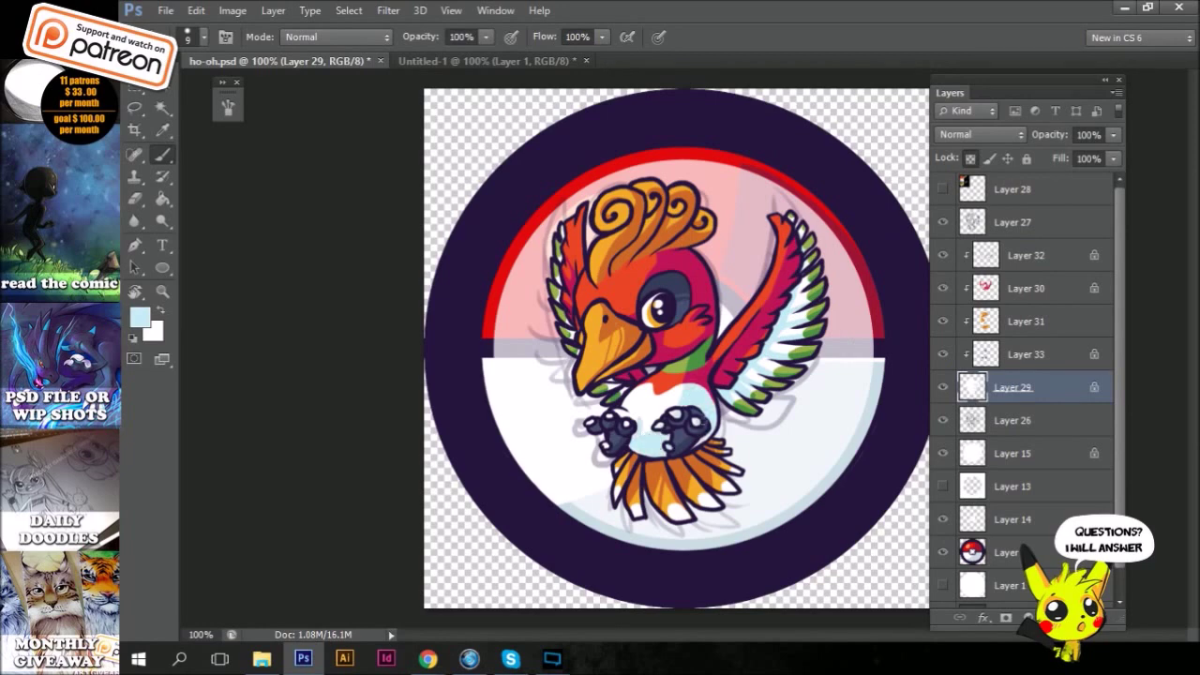
Add a new highlight layer above the top colour layer and sample orange from the beak
left_click(1025, 254)
key("ctrl+shift+alt+n")
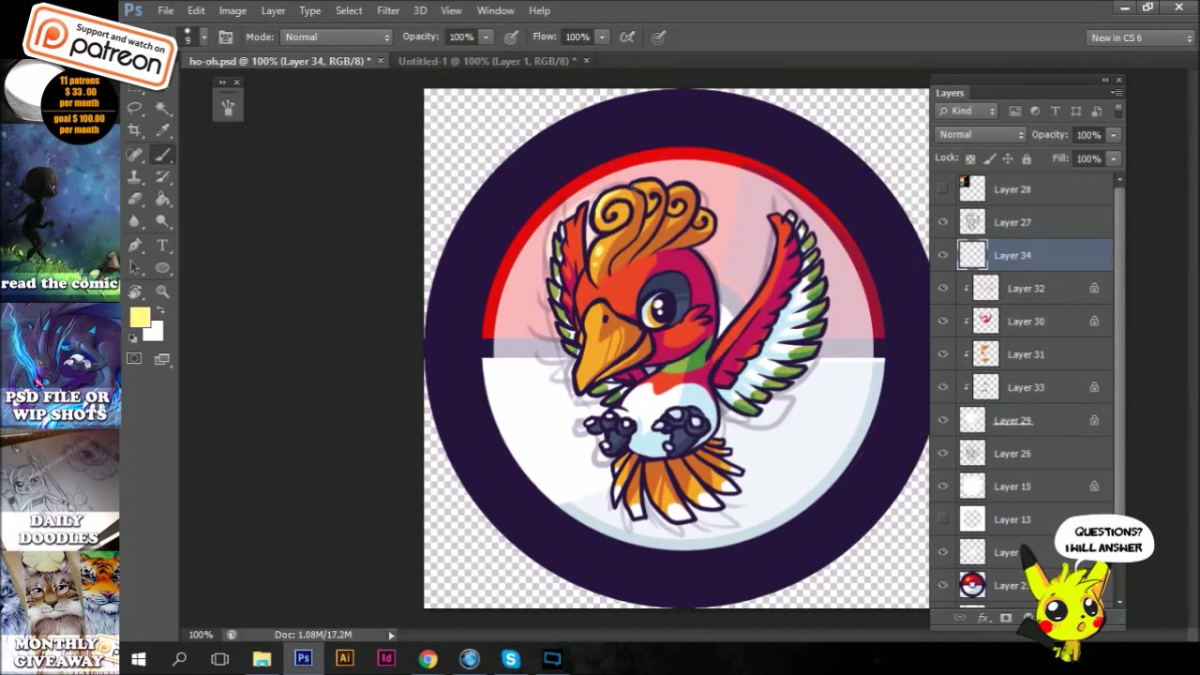
left_click(614, 350, "alt")
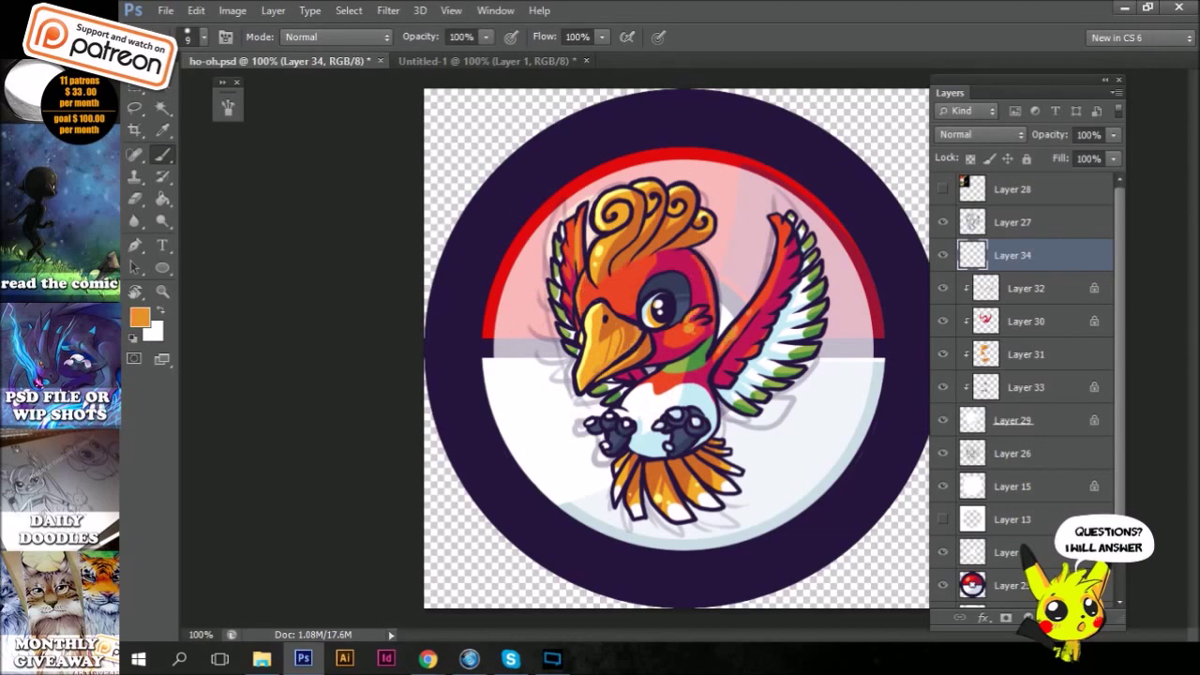